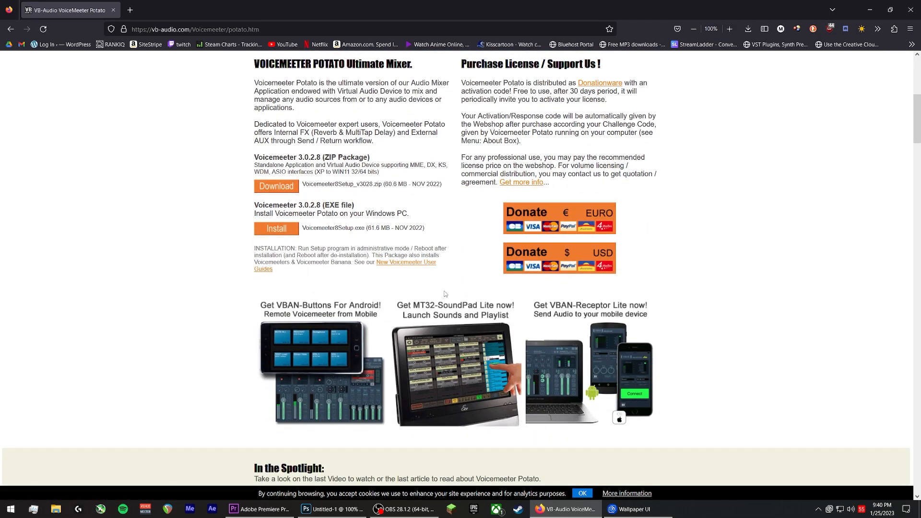
- Open the Virtual Audio Cable page on the VB-Audio site and browse its download section
{"action": "scroll", "coordinate": [439, 319], "scroll_direction": "up", "scroll_amount": 5}
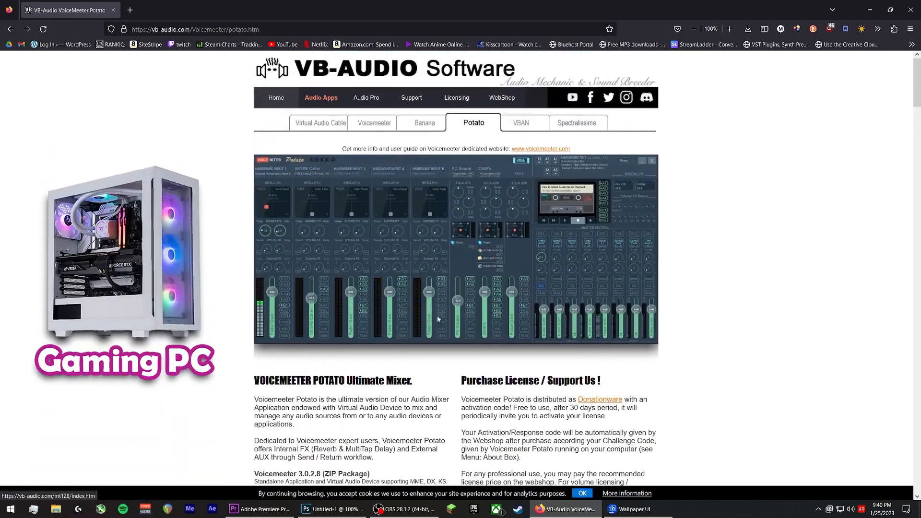
{"action": "left_click", "coordinate": [336, 128]}
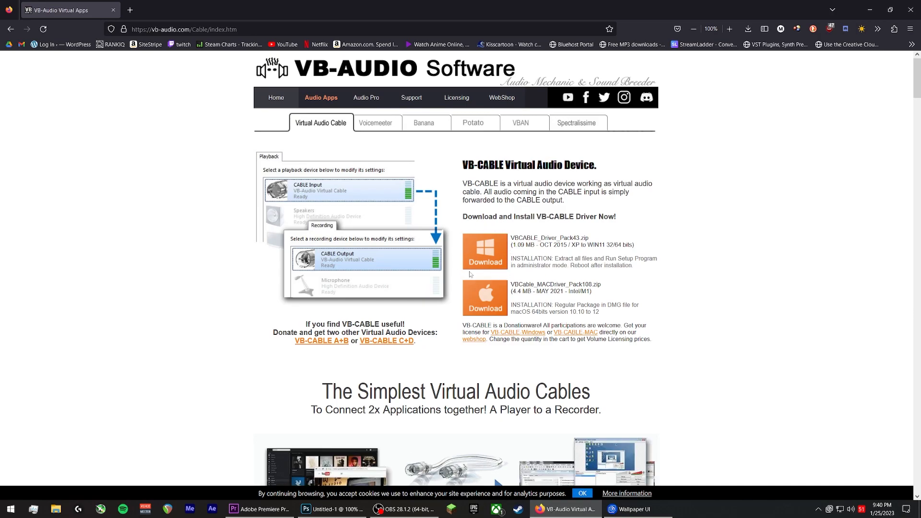
{"action": "scroll", "coordinate": [552, 249], "scroll_direction": "down", "scroll_amount": 8}
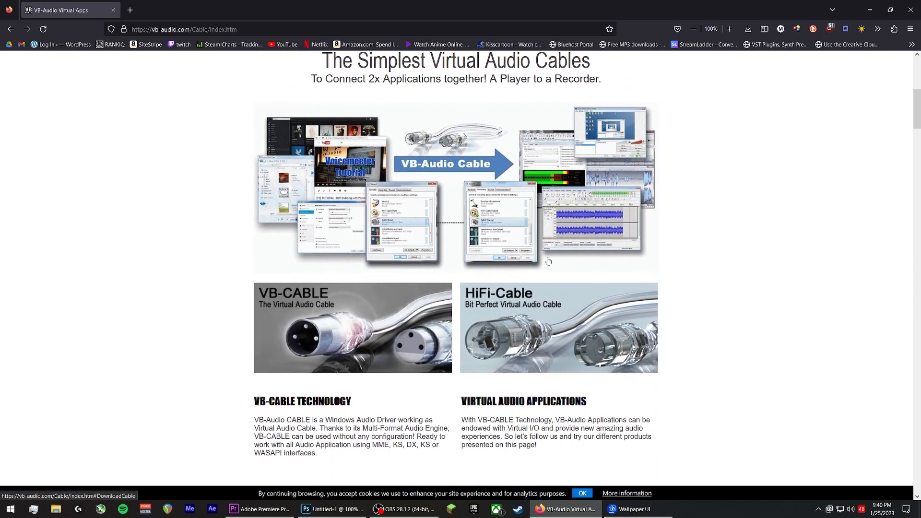
{"action": "scroll", "coordinate": [548, 261], "scroll_direction": "down", "scroll_amount": 6}
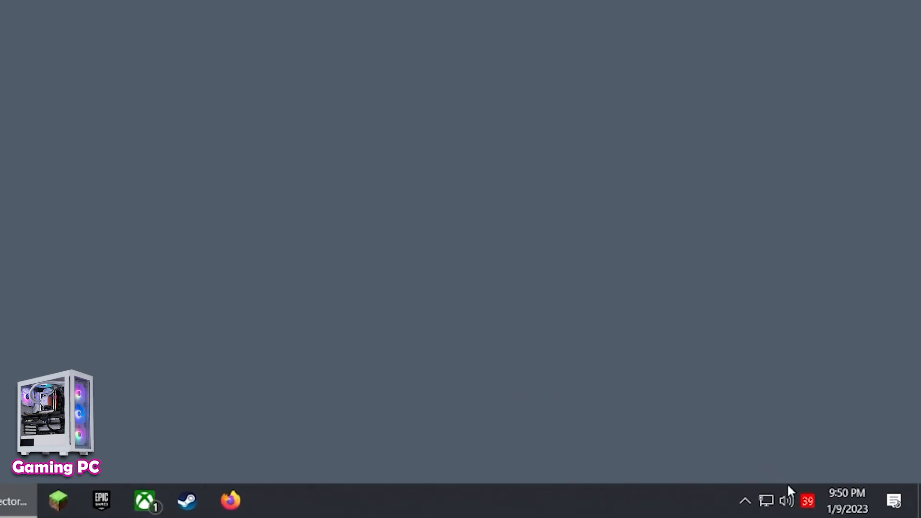
- Open the Windows Sound control panel from the speaker tray icon and switch to the recording devices
{"action": "right_click", "coordinate": [790, 502]}
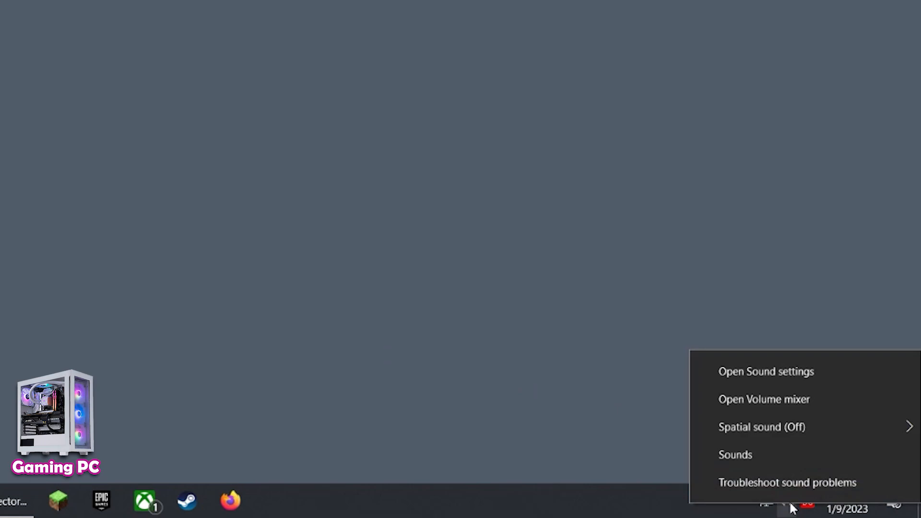
{"action": "left_click", "coordinate": [784, 456]}
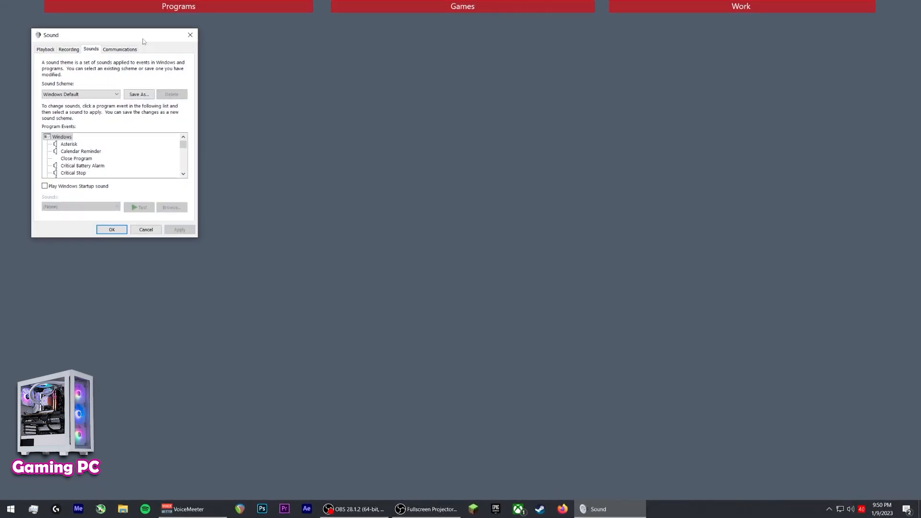
{"action": "left_click_drag", "start_coordinate": [144, 42], "coordinate": [456, 164]}
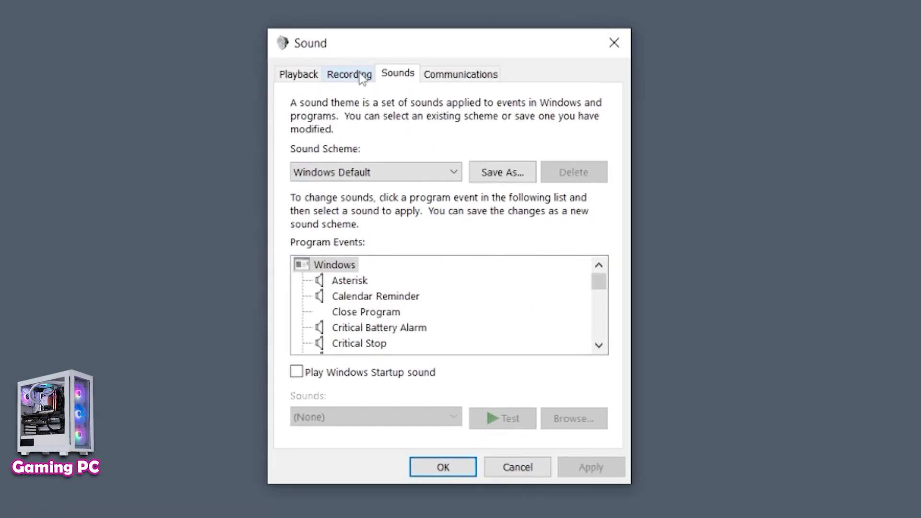
{"action": "left_click", "coordinate": [360, 85]}
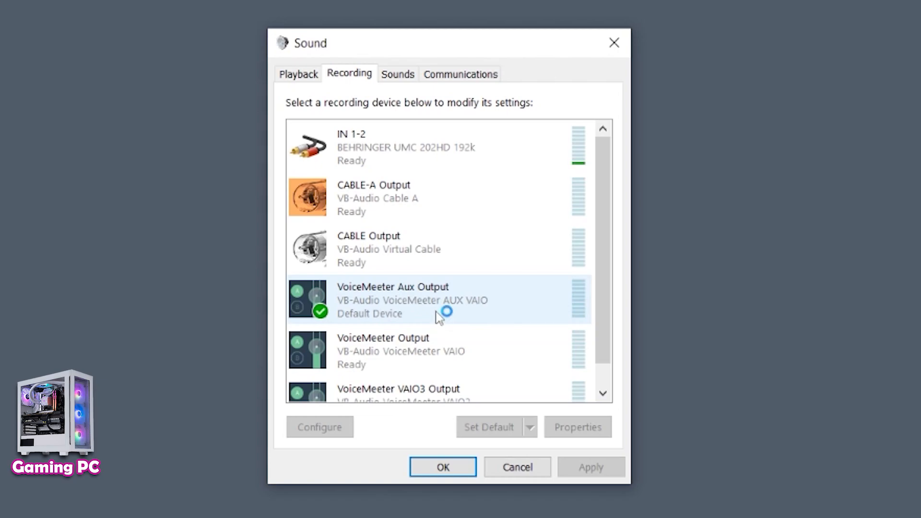
- Rename the VoiceMeeter Aux Output recording device to VoiceMeeter Aux Output (Mic) in its properties
{"action": "right_click", "coordinate": [461, 298]}
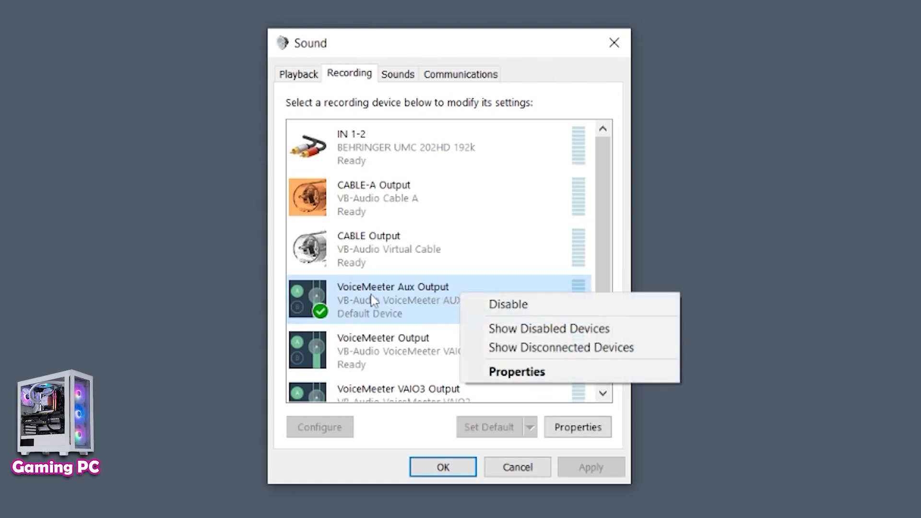
{"action": "left_click", "coordinate": [500, 370]}
{"action": "left_click", "coordinate": [551, 185]}
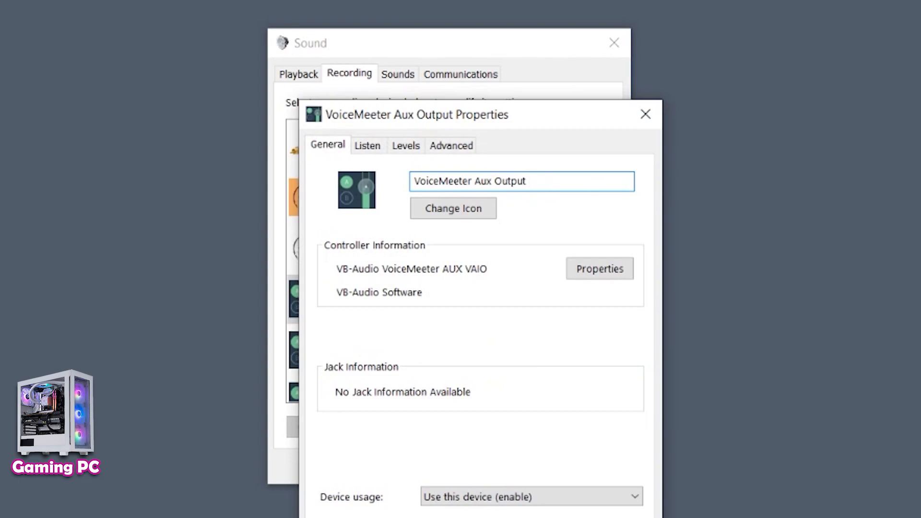
{"action": "type", "text": "(Mic)"}
{"action": "key", "text": "ctrl+a"}
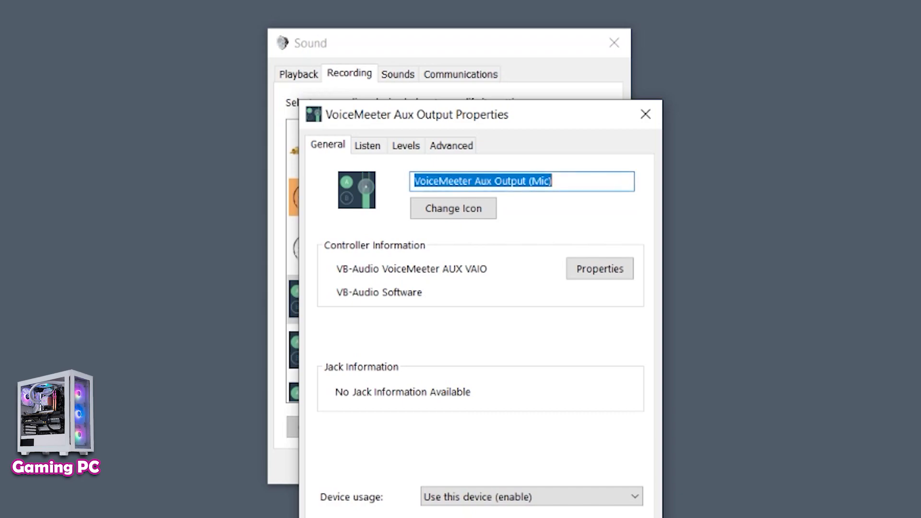
{"action": "left_click", "coordinate": [474, 517]}
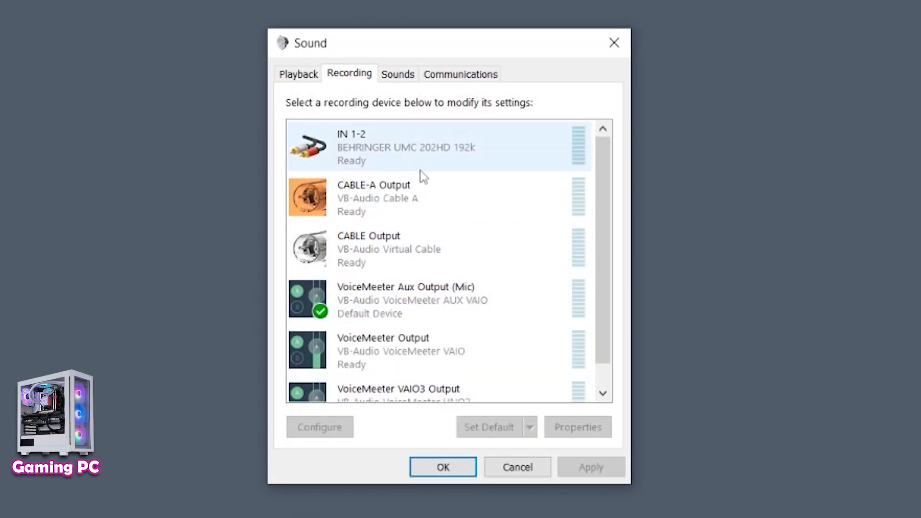
- Rename the VoiceMeeter Input playback device to VoiceMeeter Input (Desktop), apply it and close the Sound dialog
{"action": "left_click", "coordinate": [301, 77]}
{"action": "left_click_drag", "start_coordinate": [600, 168], "coordinate": [584, 292]}
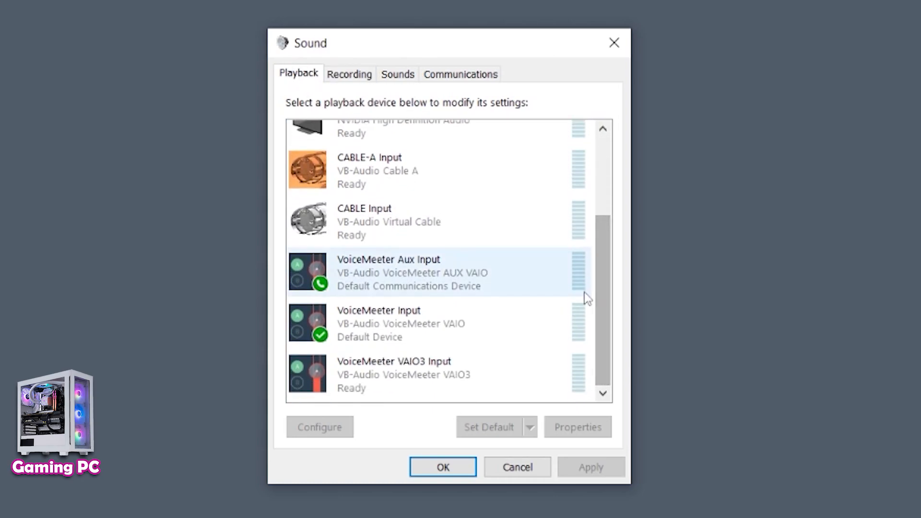
{"action": "right_click", "coordinate": [439, 327]}
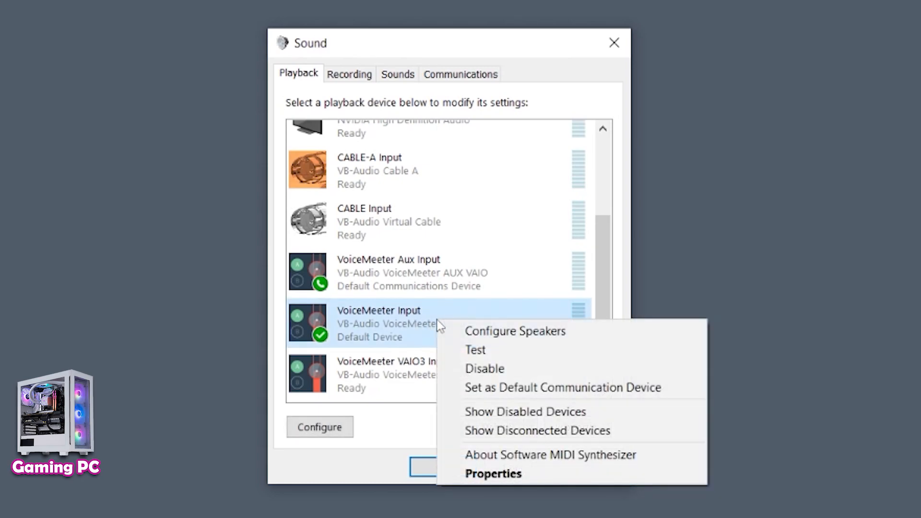
{"action": "left_click", "coordinate": [470, 478]}
{"action": "left_click", "coordinate": [506, 179]}
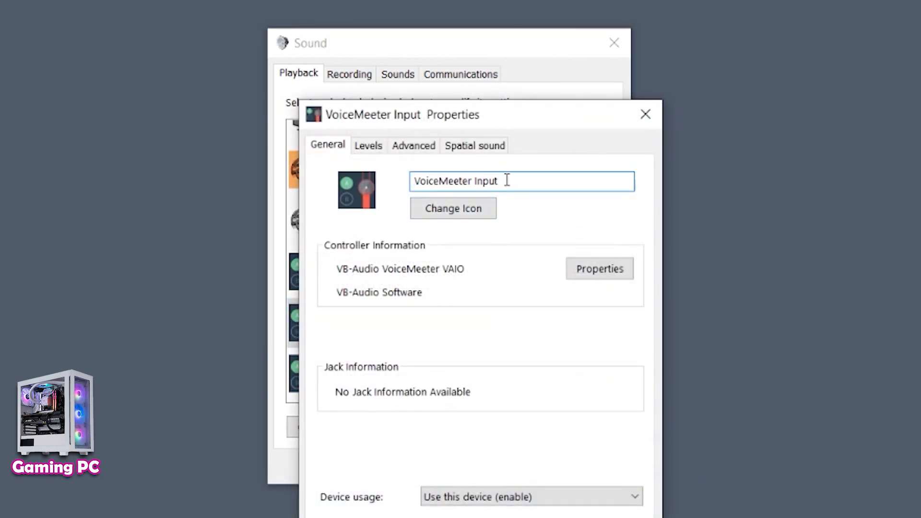
{"action": "type", "text": "(Desktop)"}
{"action": "left_click", "coordinate": [623, 517]}
{"action": "left_click", "coordinate": [475, 517]}
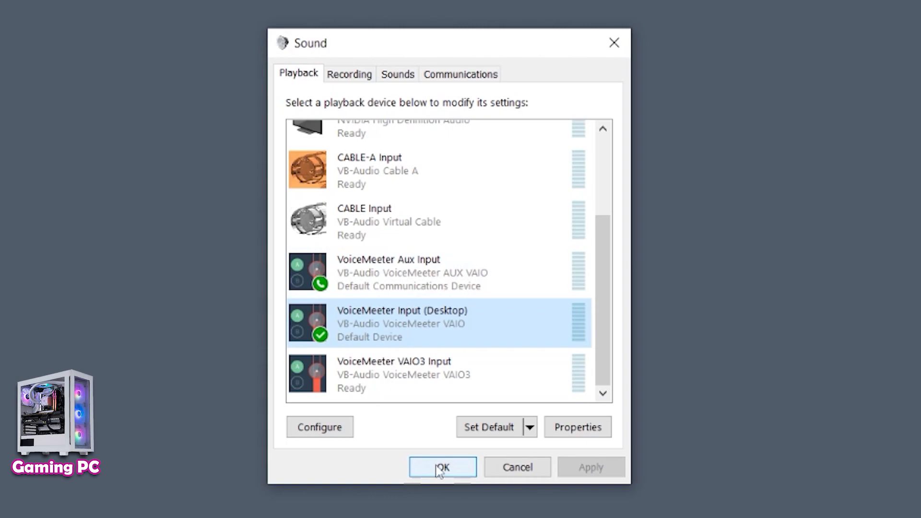
{"action": "left_click", "coordinate": [452, 467]}
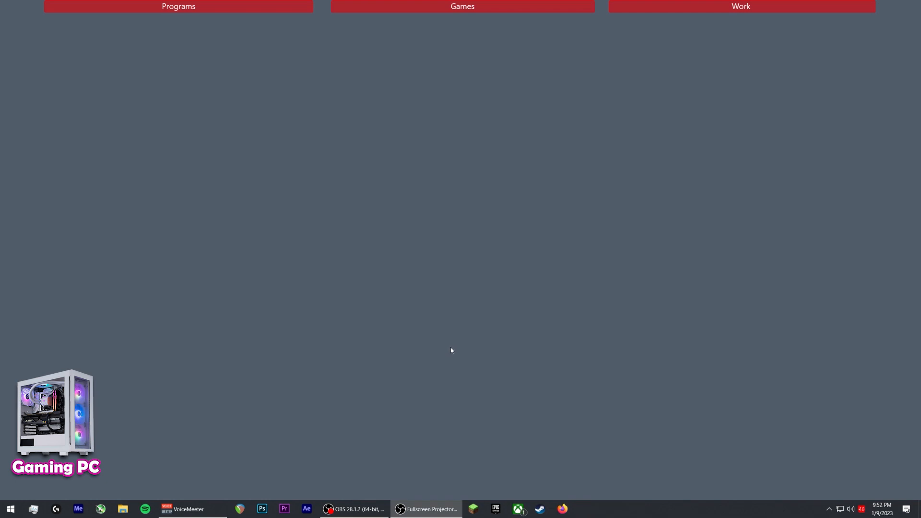
- Open Sound settings and review the selected output and input devices
{"action": "right_click", "coordinate": [851, 509]}
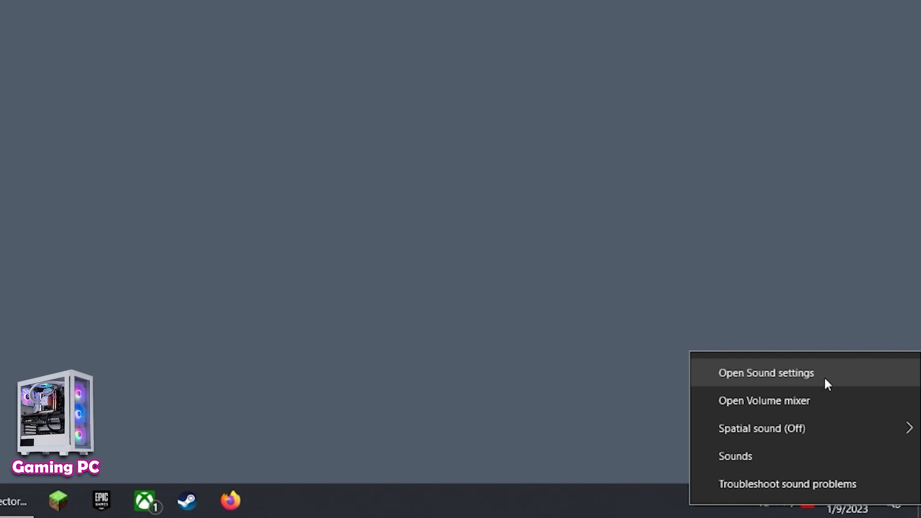
{"action": "left_click", "coordinate": [825, 379]}
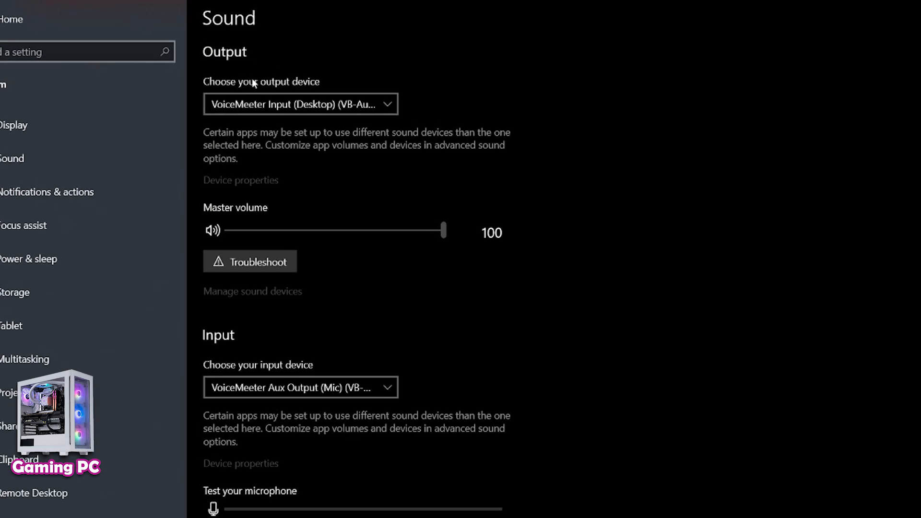
{"action": "left_click", "coordinate": [278, 107]}
{"action": "left_click", "coordinate": [328, 111]}
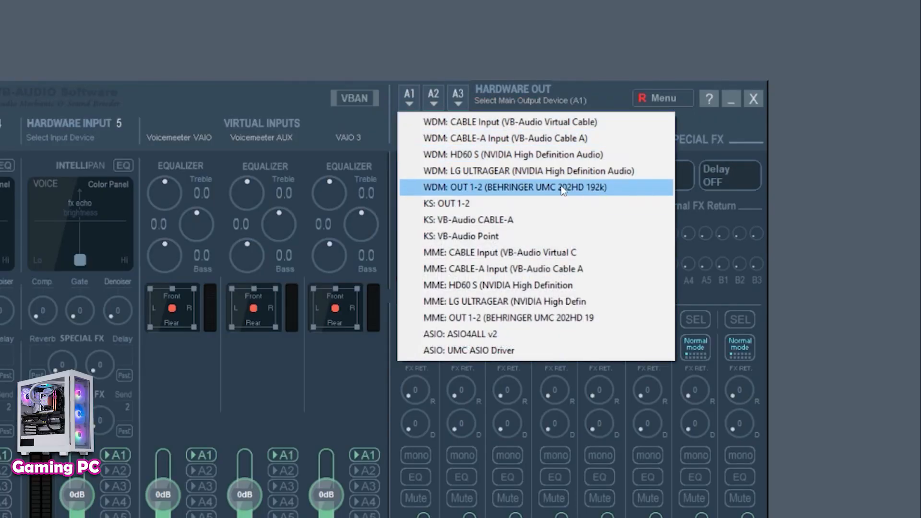
- Set hardware output A1 to WDM OUT 1-2 (BEHRINGER UMC 202HD 192k) and A2 to WDM HD60 S
{"action": "left_click", "coordinate": [546, 189]}
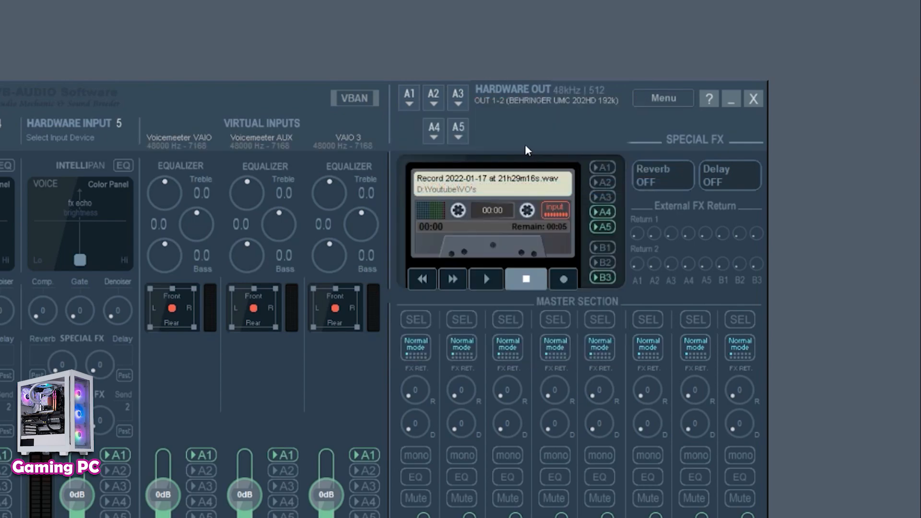
{"action": "left_click", "coordinate": [433, 105]}
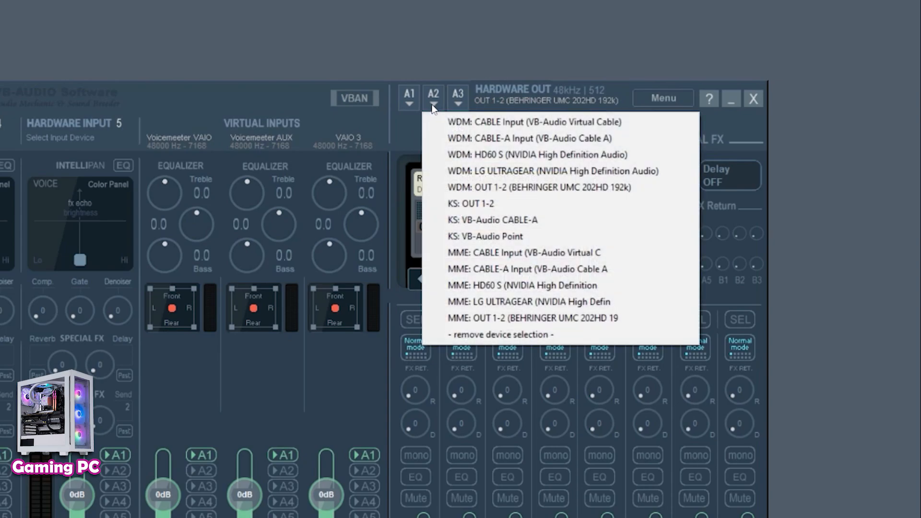
{"action": "left_click", "coordinate": [548, 154]}
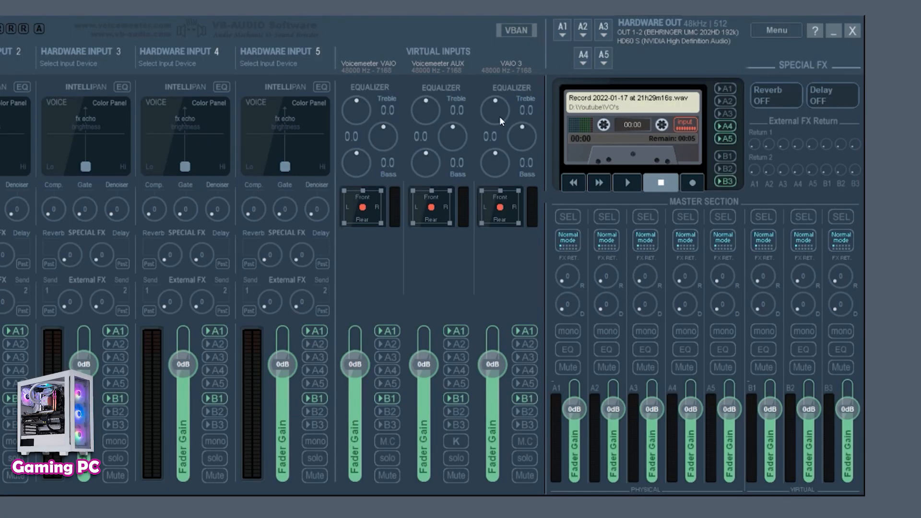
- Label the Voicemeeter VAIO virtual input strip Desktop B1 and the Voicemeeter AUX strip Mic B2
{"action": "left_click", "coordinate": [367, 55]}
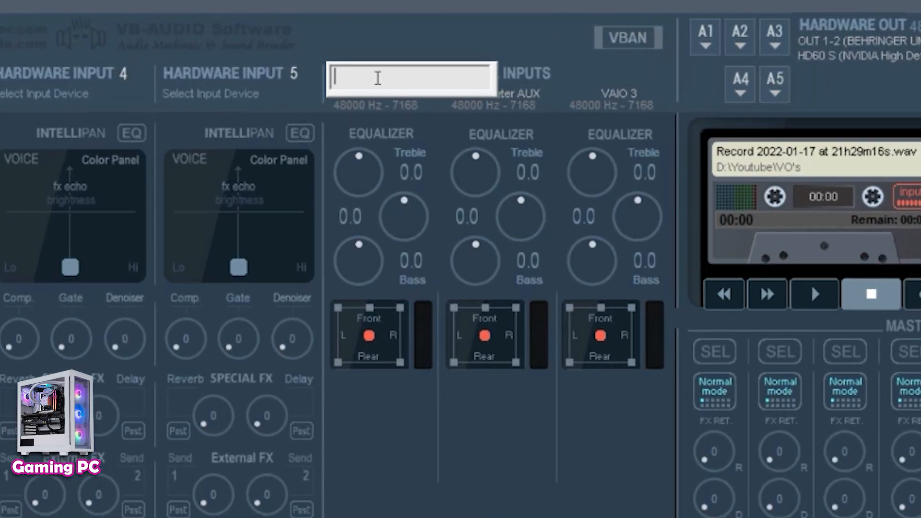
{"action": "type", "text": "Desktop B1"}
{"action": "key", "text": "Return"}
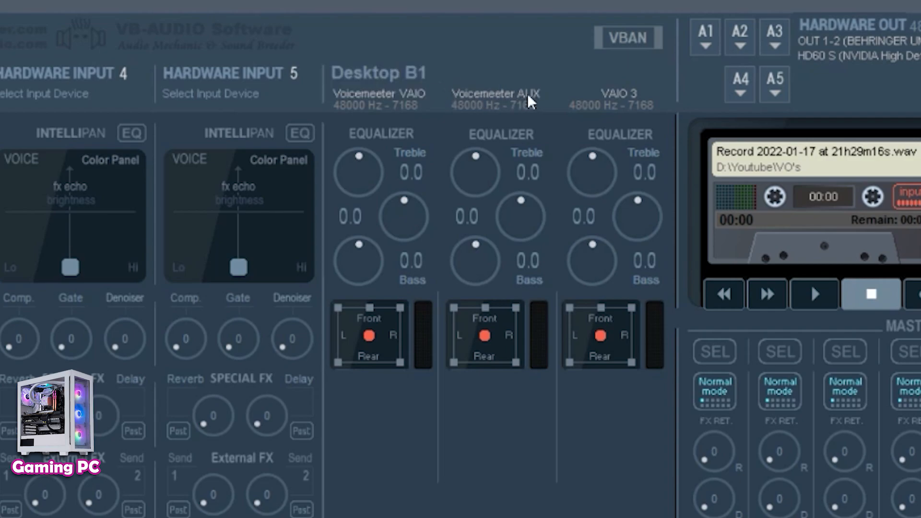
{"action": "left_click", "coordinate": [488, 73]}
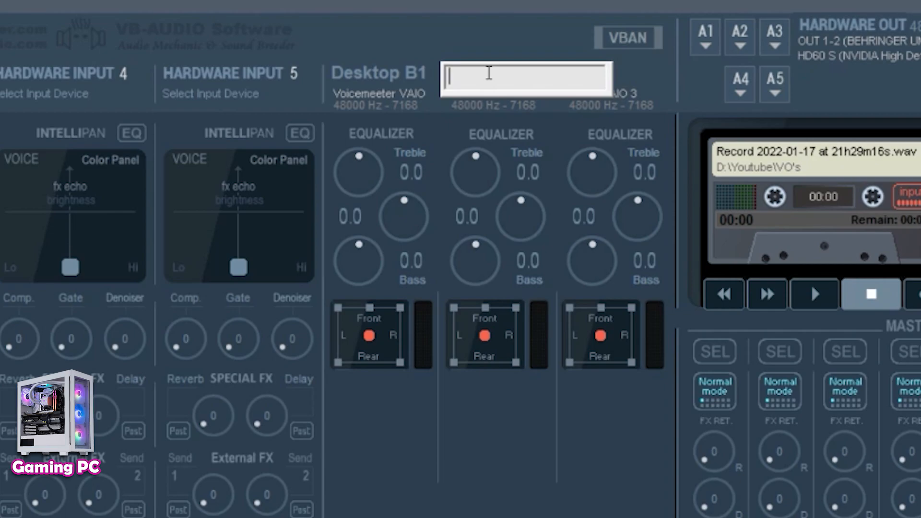
{"action": "type", "text": "Mic B2"}
{"action": "key", "text": "Return"}
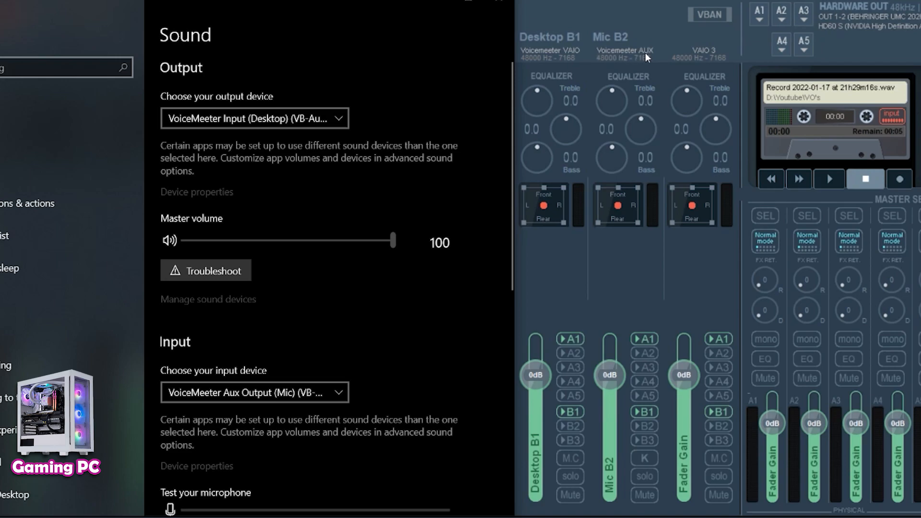
- Raise the Desktop B1 fader slightly, then reset it to 0 dB
{"action": "scroll", "coordinate": [421, 290], "scroll_direction": "down", "scroll_amount": 5}
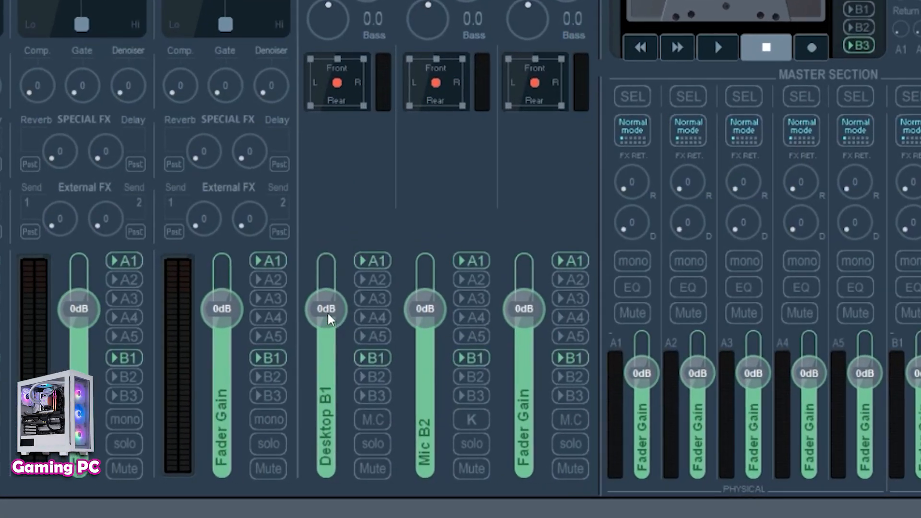
{"action": "left_click_drag", "start_coordinate": [329, 315], "coordinate": [331, 302]}
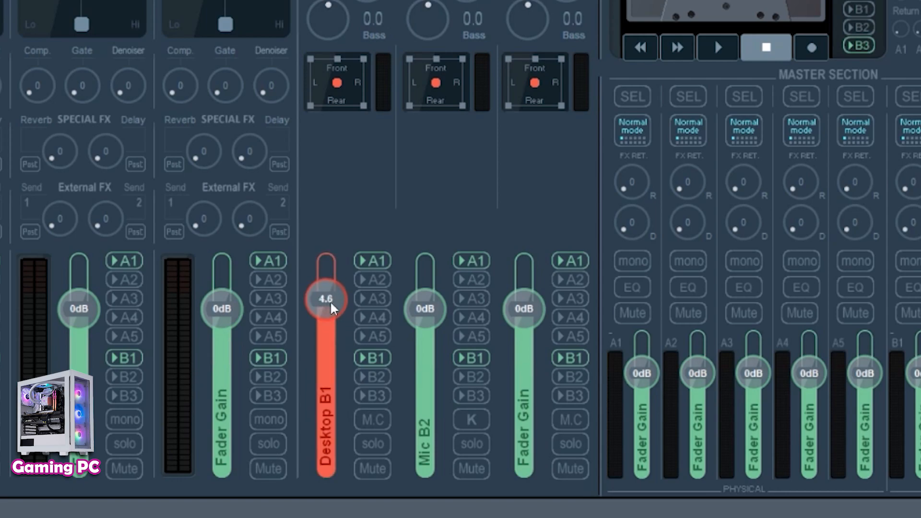
{"action": "double_click", "coordinate": [330, 301]}
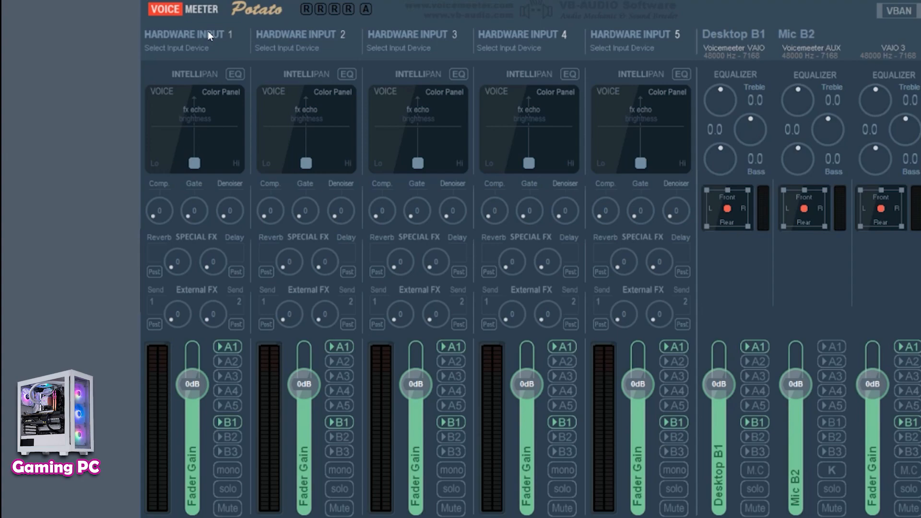
- Name hardware input 1 Mic and assign it the WDM IN 1-2 (BEHRINGER UMC 202HD 192k) device
{"action": "right_click", "coordinate": [180, 33]}
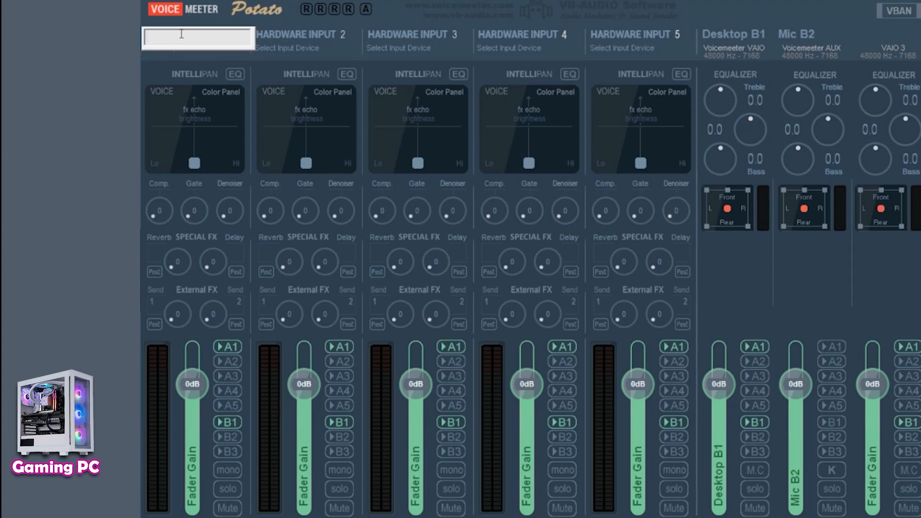
{"action": "type", "text": "Mic"}
{"action": "key", "text": "Return"}
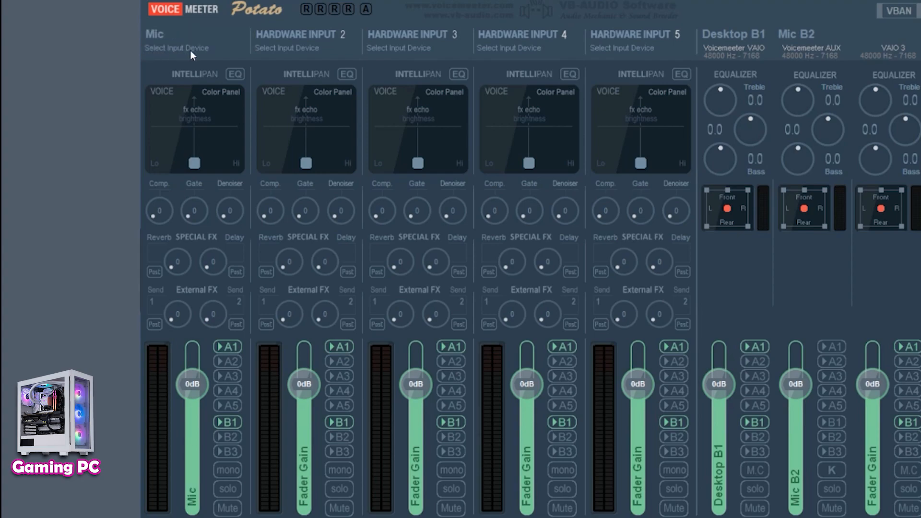
{"action": "left_click", "coordinate": [192, 49]}
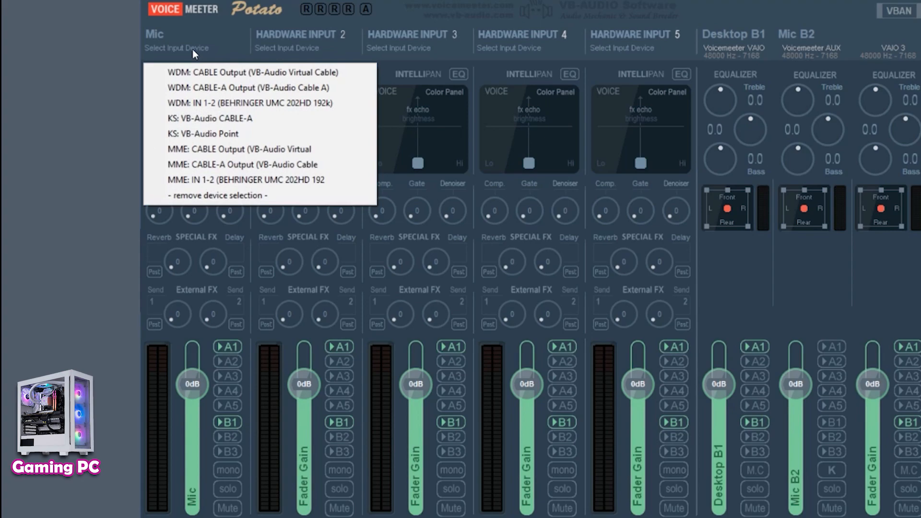
{"action": "left_click", "coordinate": [339, 104]}
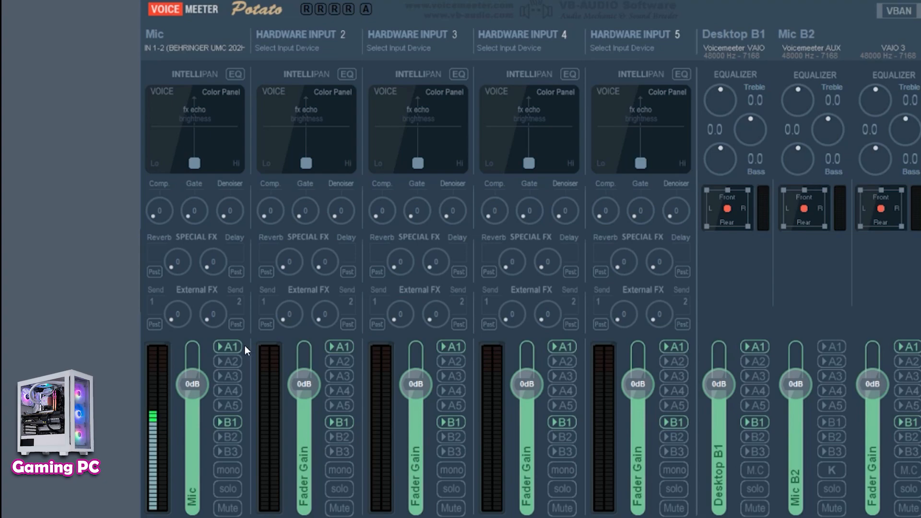
- Turn off A1 routing and enable mono on the Mic strip
{"action": "left_click", "coordinate": [224, 346]}
{"action": "left_click", "coordinate": [229, 468]}
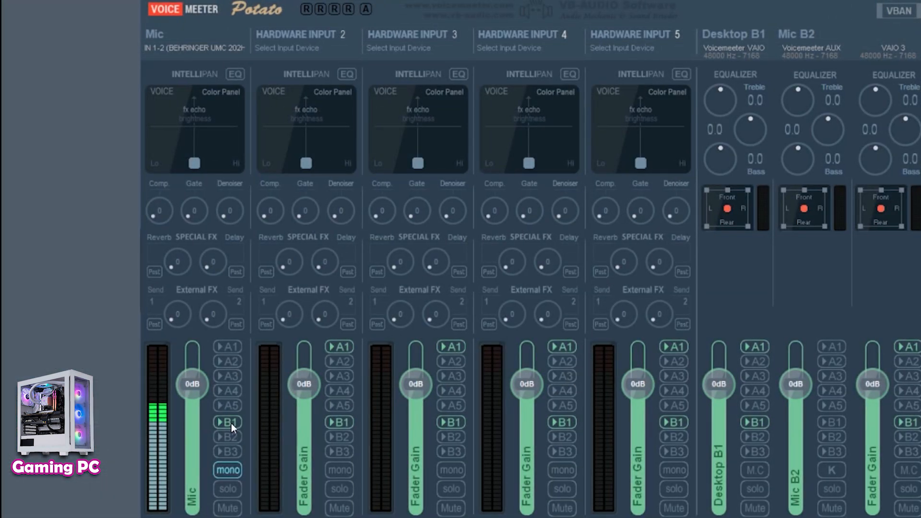
- Route the Mic strip to bus B2 instead of B1
{"action": "left_click", "coordinate": [231, 423]}
{"action": "left_click", "coordinate": [238, 434]}
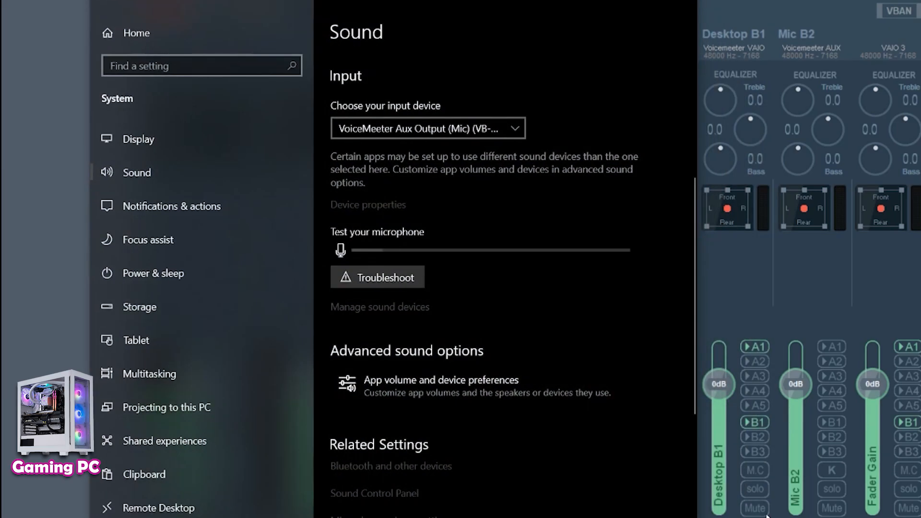
{"action": "scroll", "coordinate": [527, 376], "scroll_direction": "down", "scroll_amount": 7}
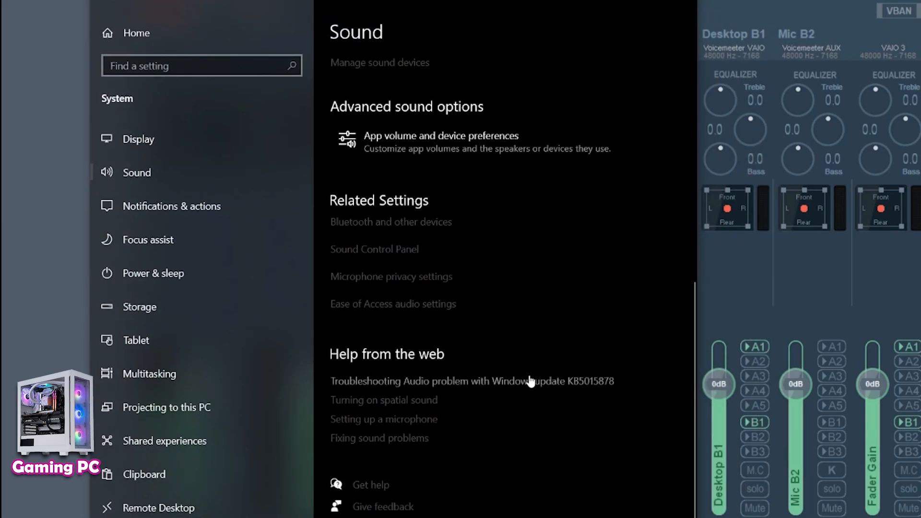
{"action": "scroll", "coordinate": [528, 378], "scroll_direction": "up", "scroll_amount": 8}
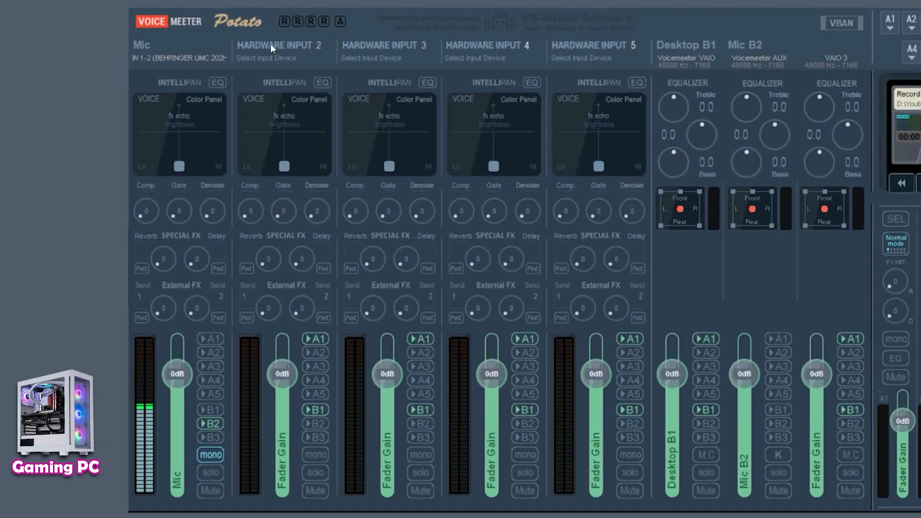
- Name hardware input 2 Discord and assign it the WDM: CABLE Output (VB-Audio Virtual Cable) device
{"action": "right_click", "coordinate": [272, 44]}
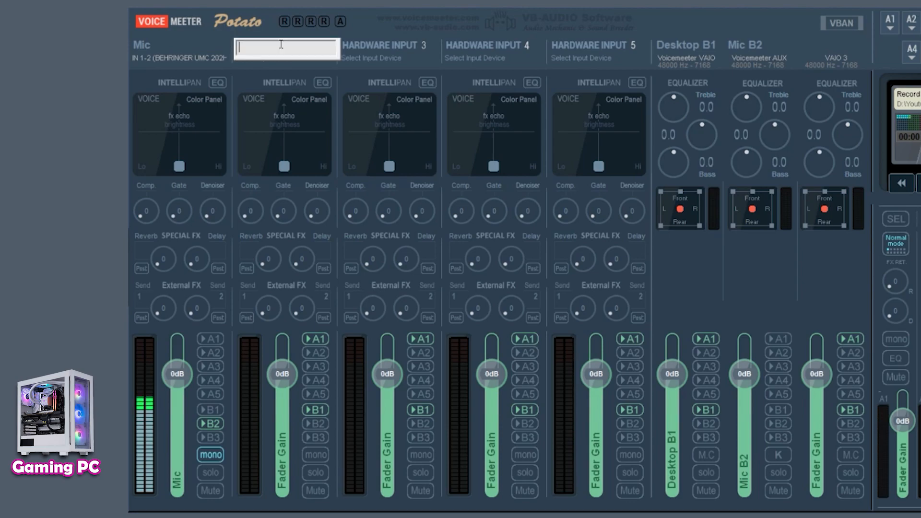
{"action": "type", "text": "Discord"}
{"action": "key", "text": "Return"}
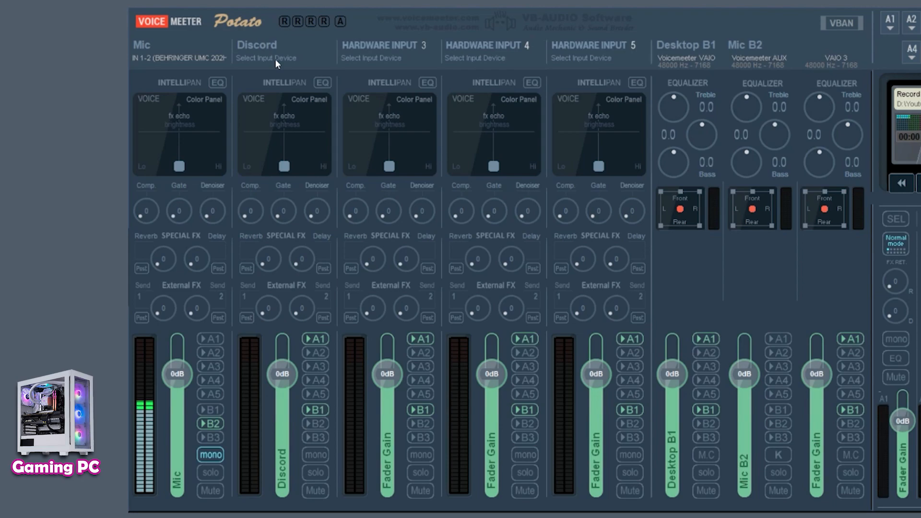
{"action": "left_click", "coordinate": [267, 58]}
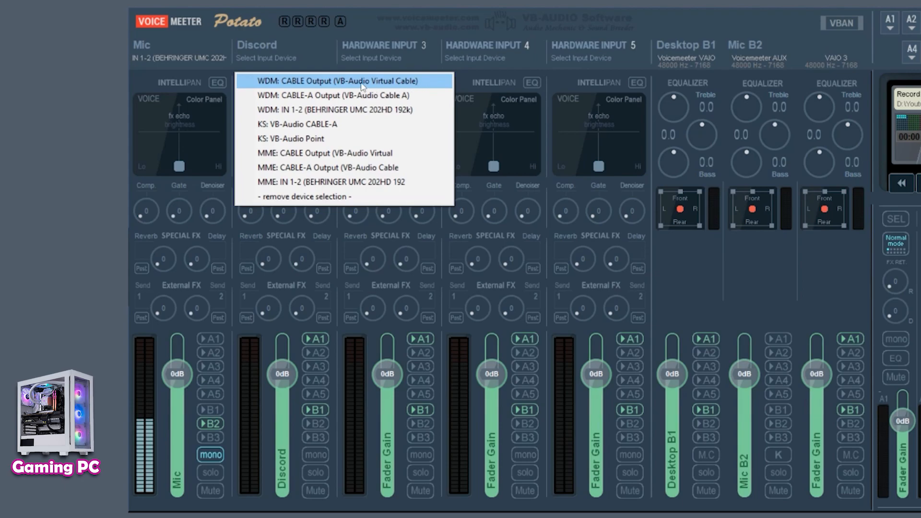
{"action": "left_click", "coordinate": [332, 82]}
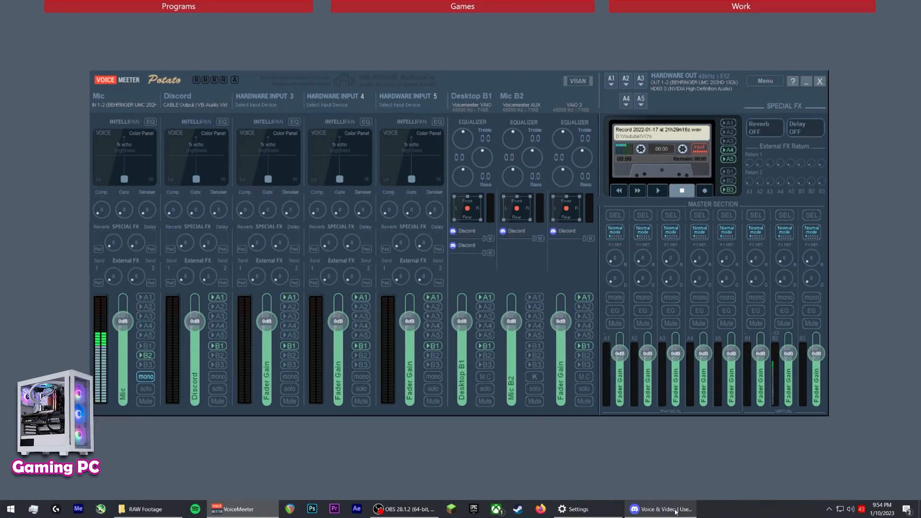
- In Discord's voice settings, set the input device to VoiceMeeter Aux Output (Mic) and run a mic test
{"action": "left_click", "coordinate": [675, 512]}
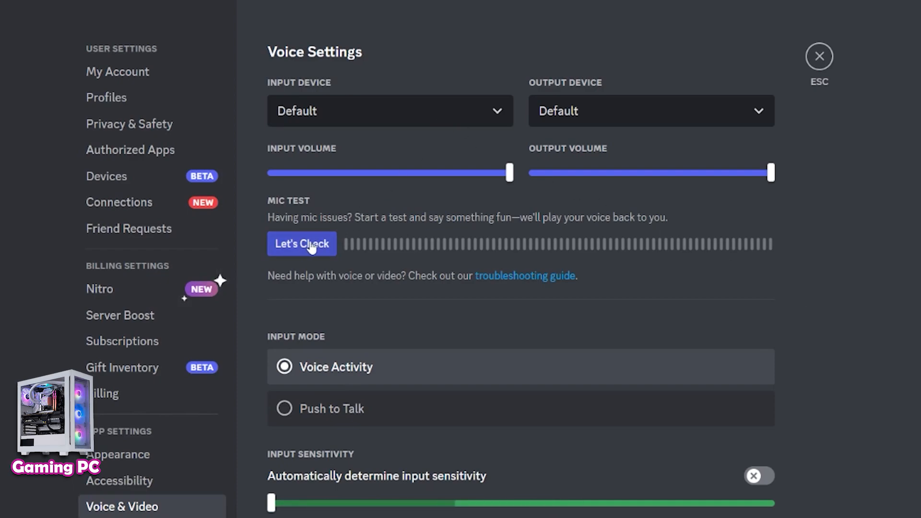
{"action": "left_click", "coordinate": [361, 124]}
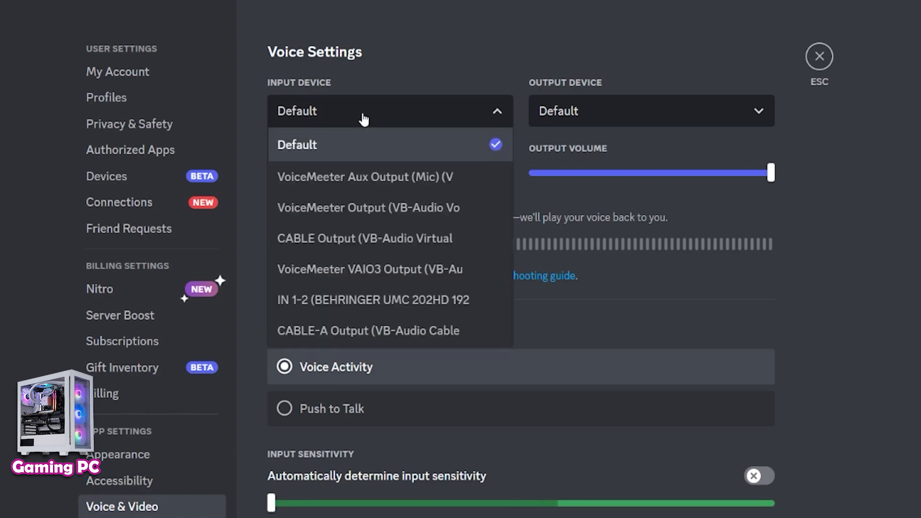
{"action": "left_click", "coordinate": [428, 182]}
{"action": "left_click", "coordinate": [307, 244]}
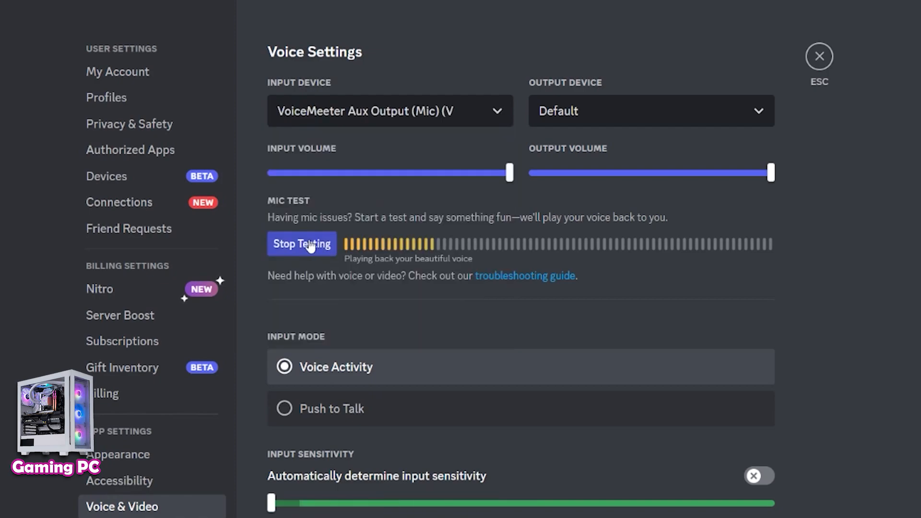
{"action": "left_click", "coordinate": [309, 244]}
- Set Discord's output device to CABLE Input (VB-Audio Virtual Cable)
{"action": "left_click", "coordinate": [653, 119]}
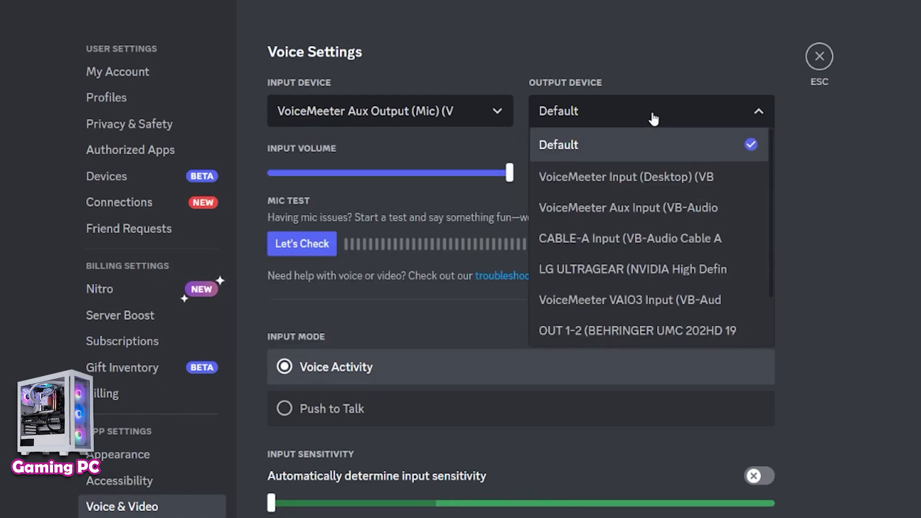
{"action": "scroll", "coordinate": [653, 240], "scroll_direction": "down", "scroll_amount": 2}
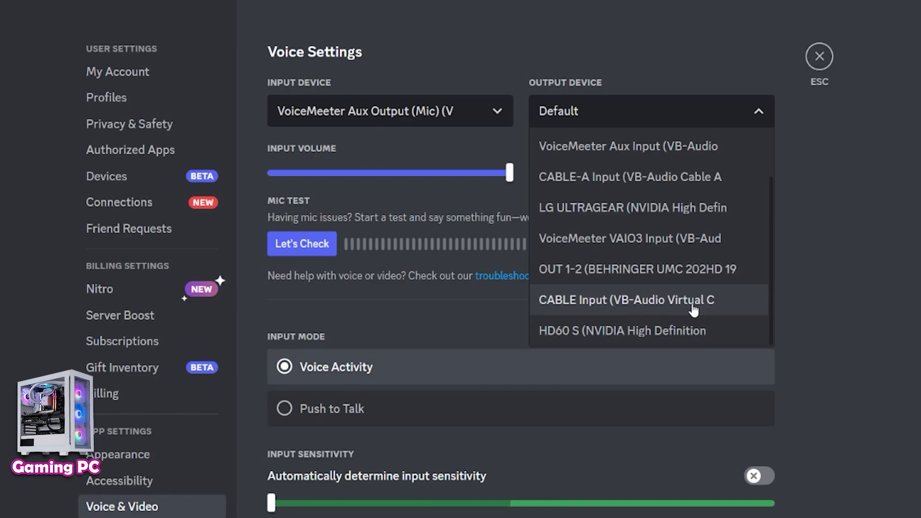
{"action": "left_click", "coordinate": [641, 302]}
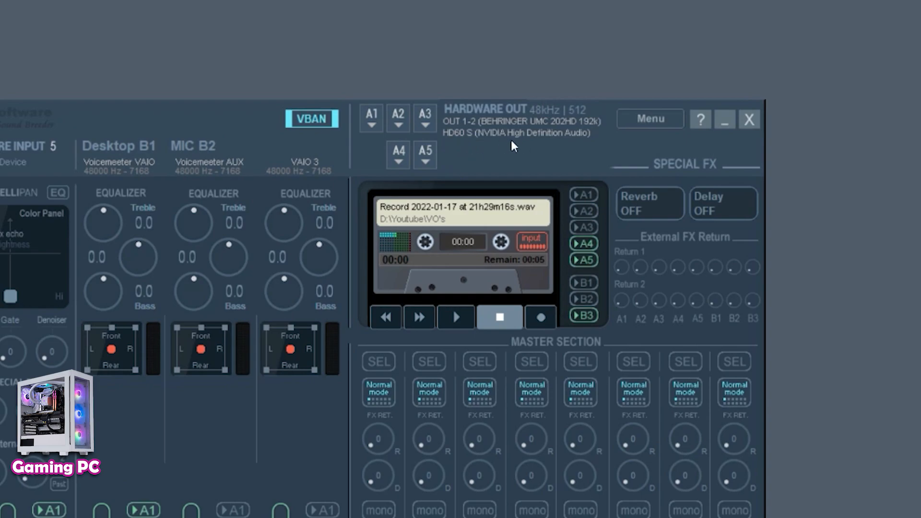
- Review the A1 hardware output and set the A2 hardware output to WDM: HD60 S (NVIDIA High Definition Audio)
{"action": "left_click", "coordinate": [372, 122]}
{"action": "left_click", "coordinate": [411, 213]}
{"action": "left_click", "coordinate": [392, 122]}
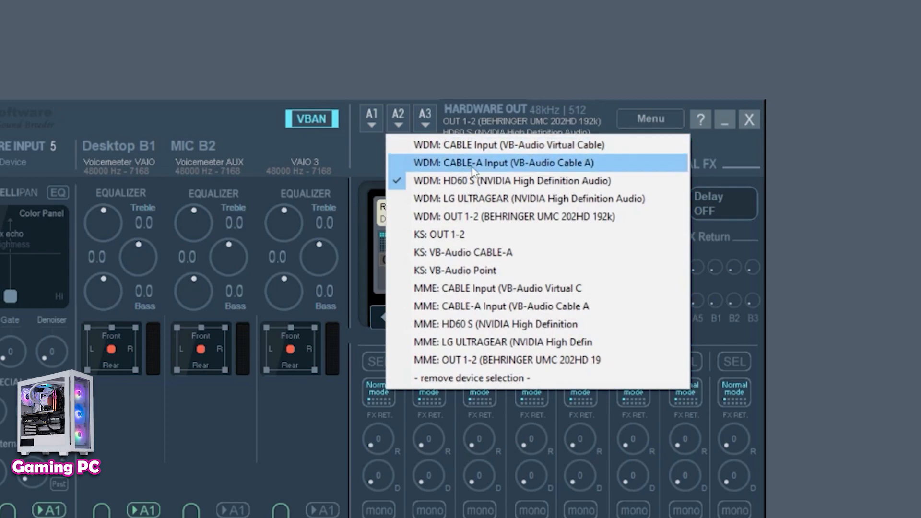
{"action": "left_click", "coordinate": [532, 185]}
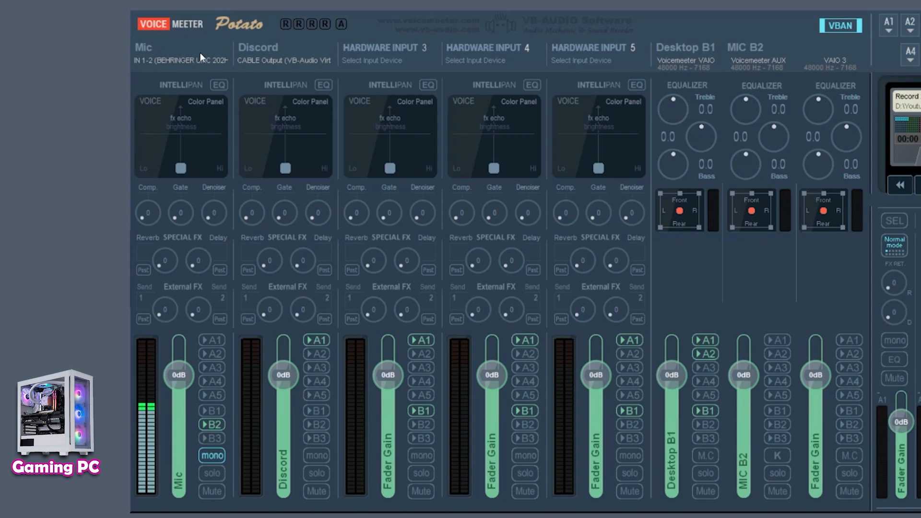
- Reselect the WDM devices on the Mic and Discord strips and Discord's VoiceMeeter Aux Output (Mic) input device
{"action": "left_click", "coordinate": [175, 60]}
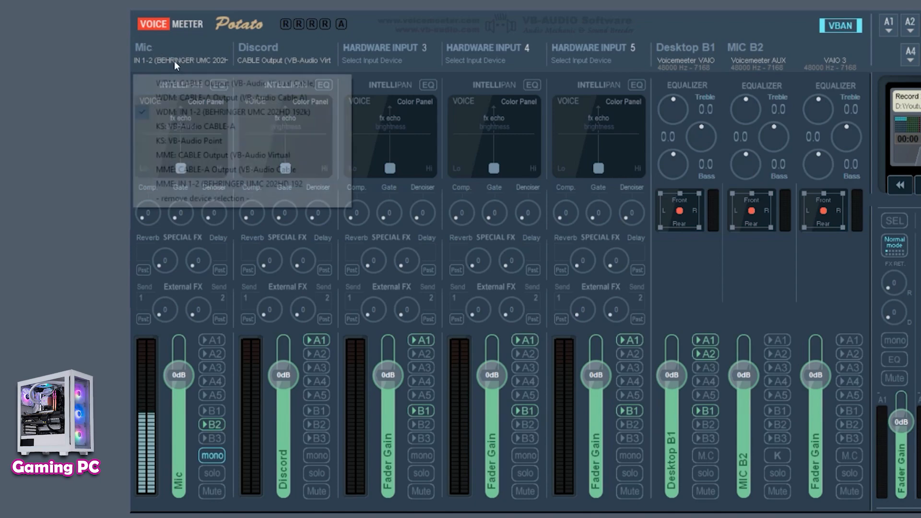
{"action": "left_click", "coordinate": [192, 112]}
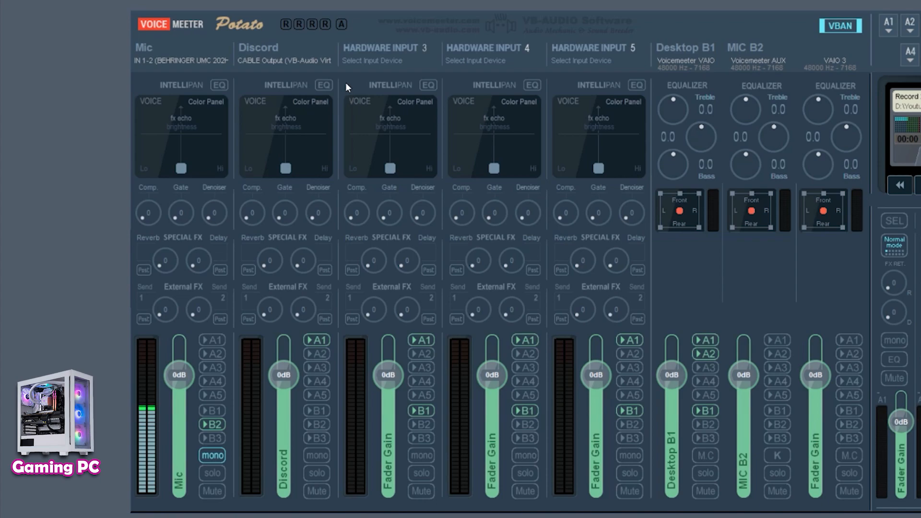
{"action": "left_click", "coordinate": [277, 62]}
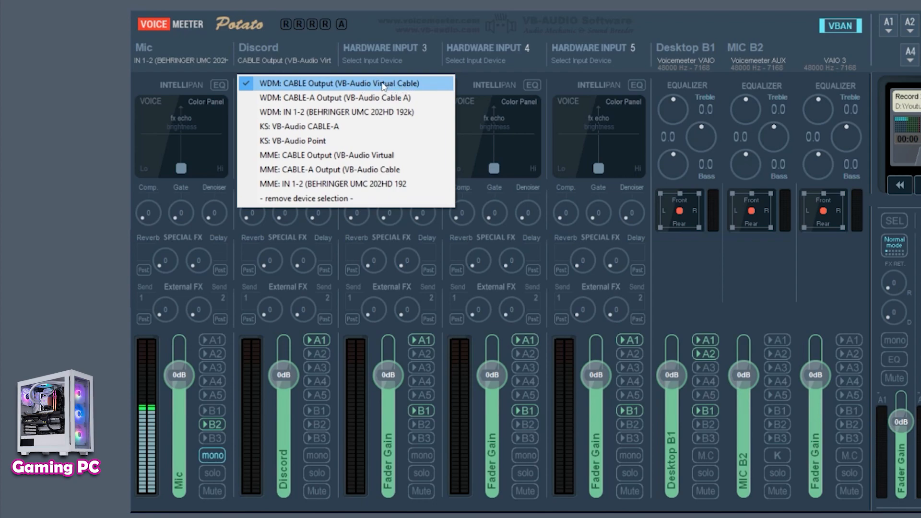
{"action": "left_click", "coordinate": [380, 85]}
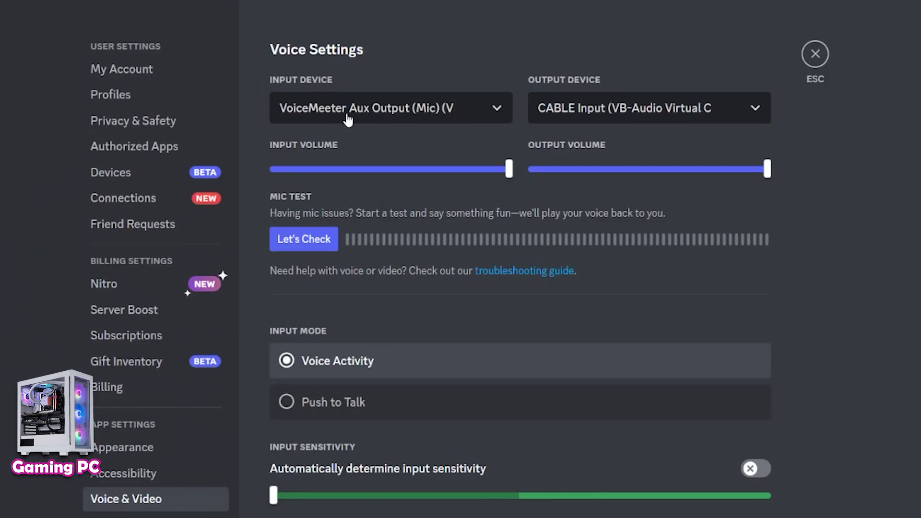
{"action": "left_click", "coordinate": [403, 117]}
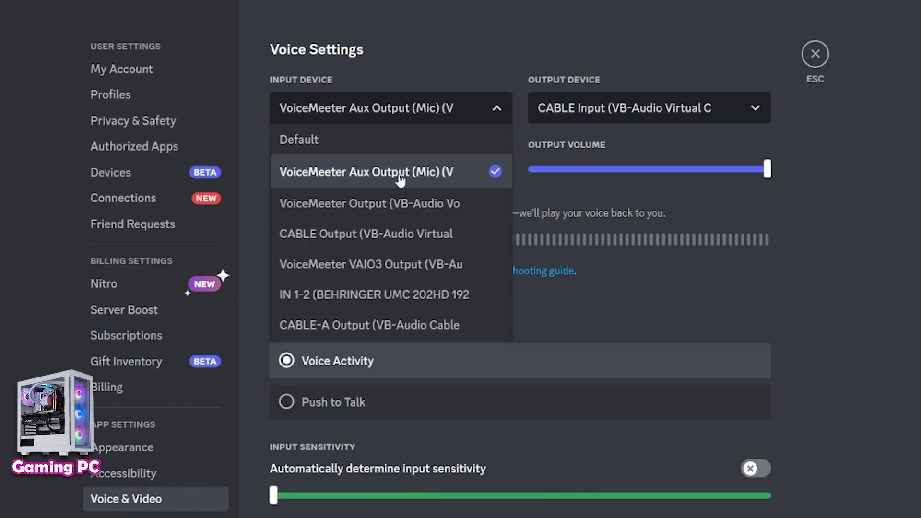
{"action": "left_click", "coordinate": [407, 121]}
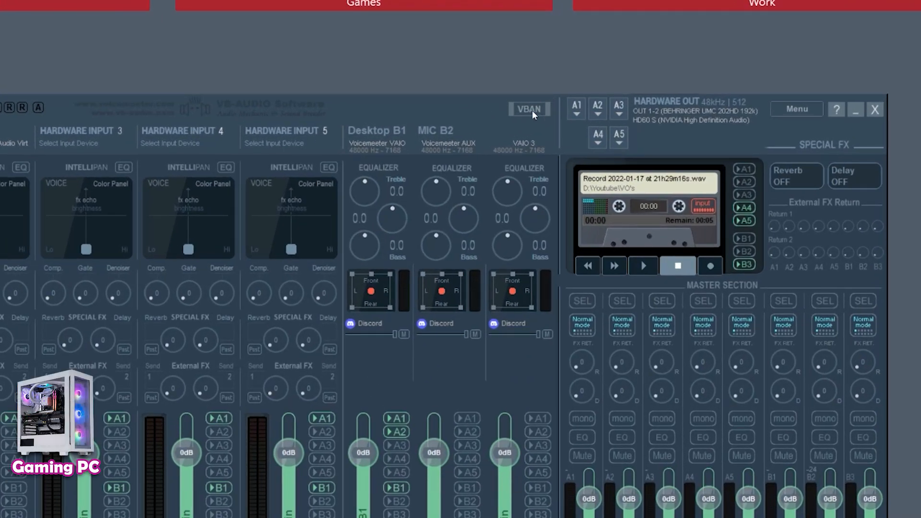
- Open the VBAN network configuration and switch VBAN on
{"action": "left_click", "coordinate": [532, 111]}
{"action": "left_click_drag", "start_coordinate": [601, 89], "coordinate": [399, 76]}
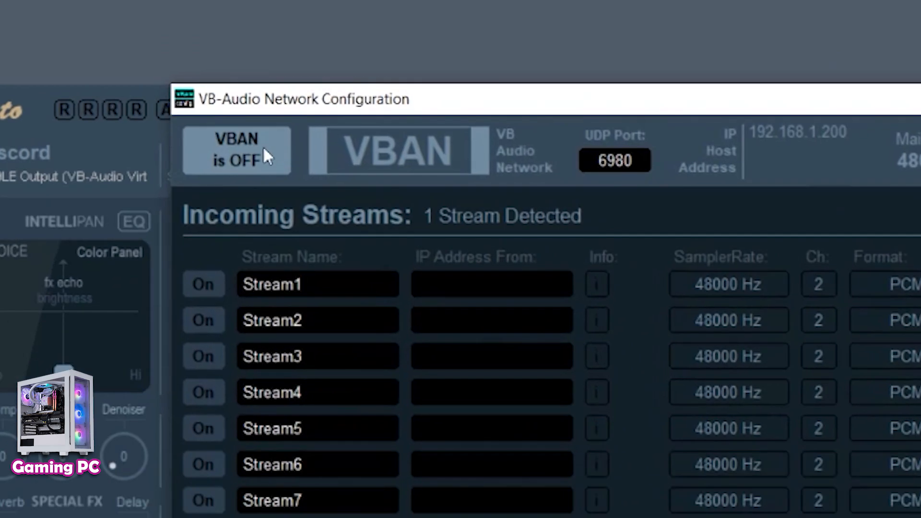
{"action": "left_click", "coordinate": [205, 45]}
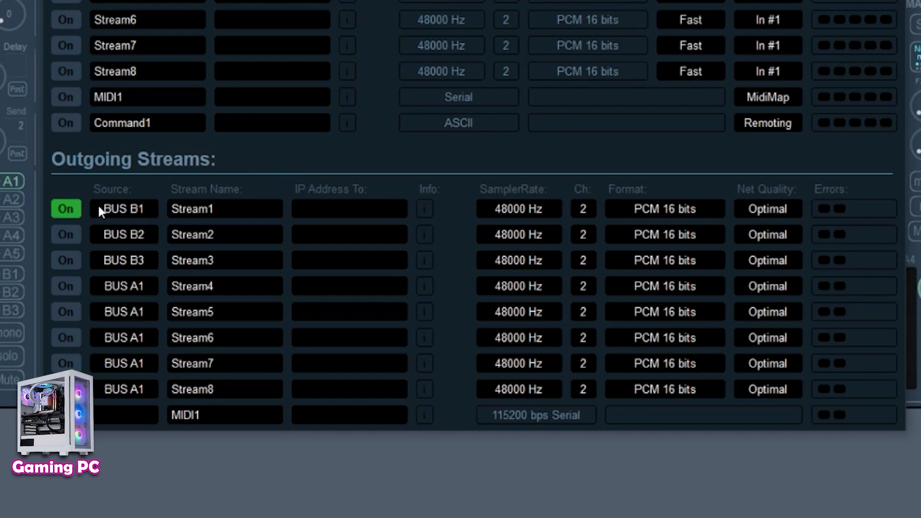
- Set outgoing Stream1's source to BUS B2 and rename the stream MIC
{"action": "left_click_drag", "start_coordinate": [145, 190], "coordinate": [142, 190]}
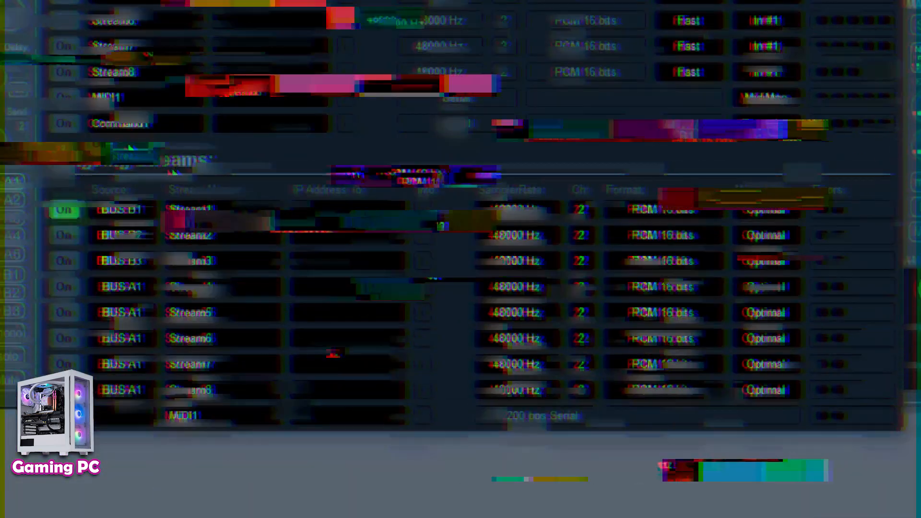
{"action": "left_click", "coordinate": [143, 208]}
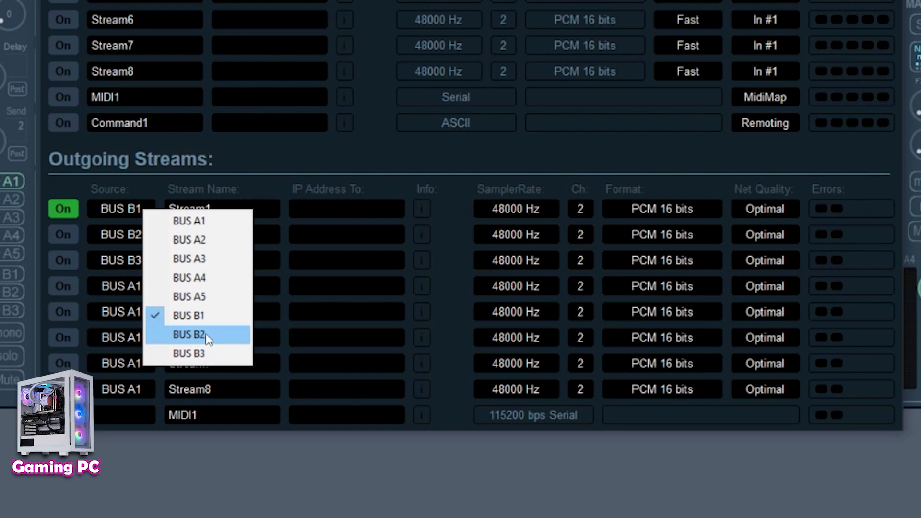
{"action": "left_click", "coordinate": [208, 334]}
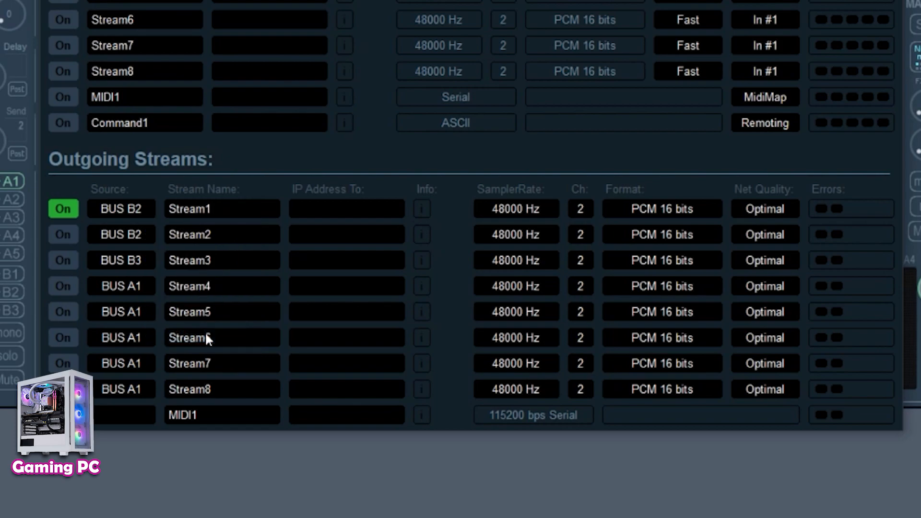
{"action": "left_click", "coordinate": [231, 205]}
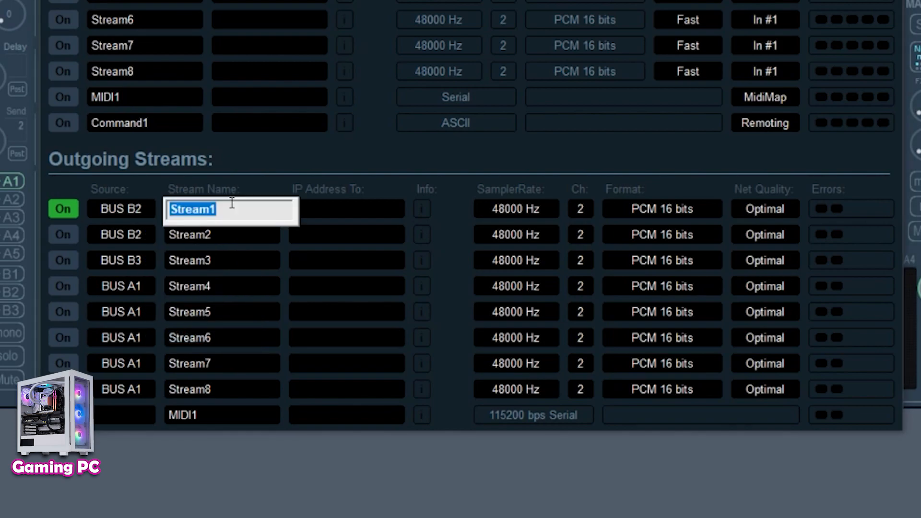
{"action": "type", "text": "MIC"}
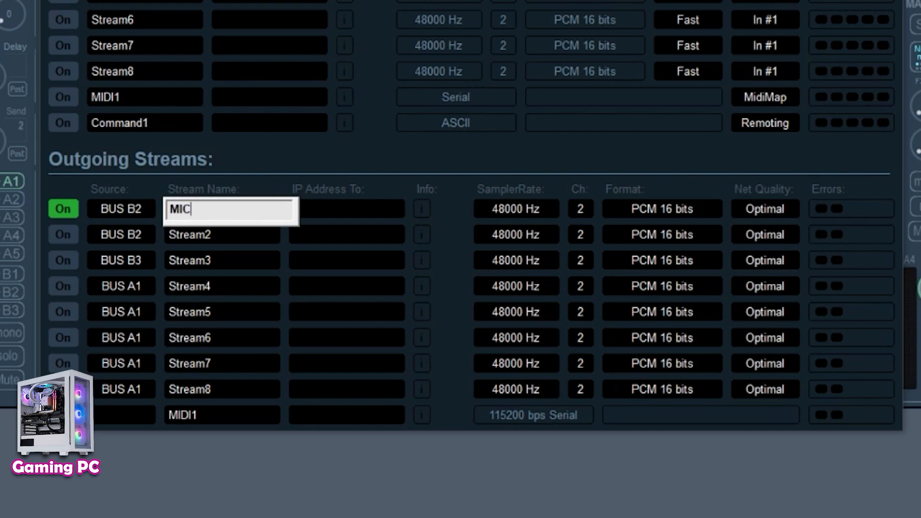
{"action": "key", "text": "Return"}
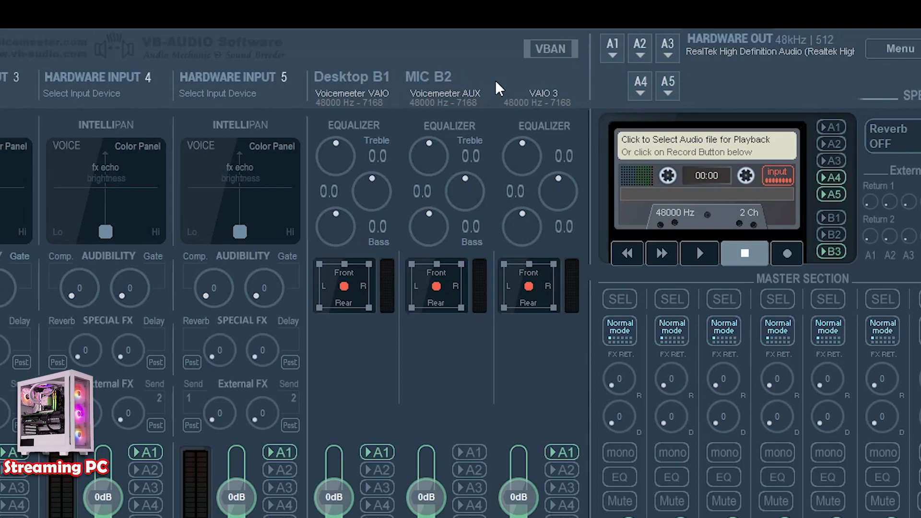
- Set the MIC stream's destination IP address to 192.168.1.88
{"action": "left_click", "coordinate": [534, 53]}
{"action": "left_click_drag", "start_coordinate": [588, 57], "coordinate": [411, 60]}
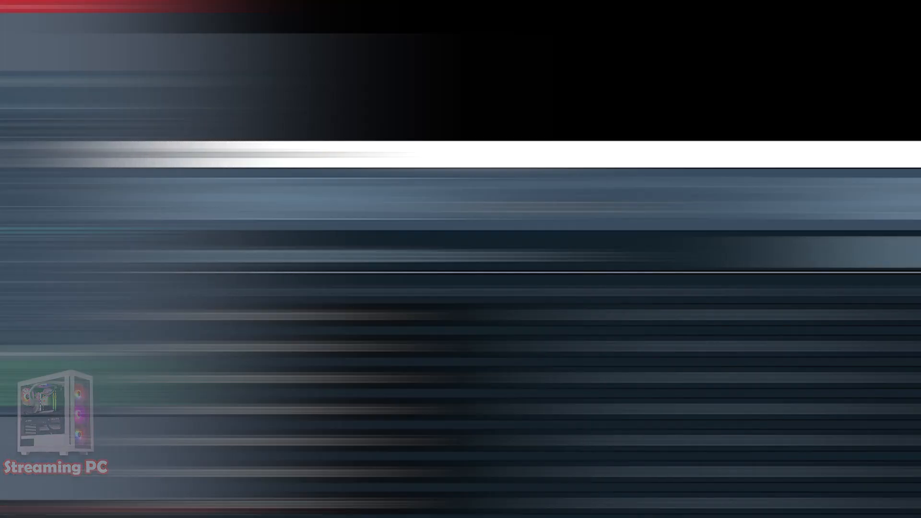
{"action": "type", "text": "192."}
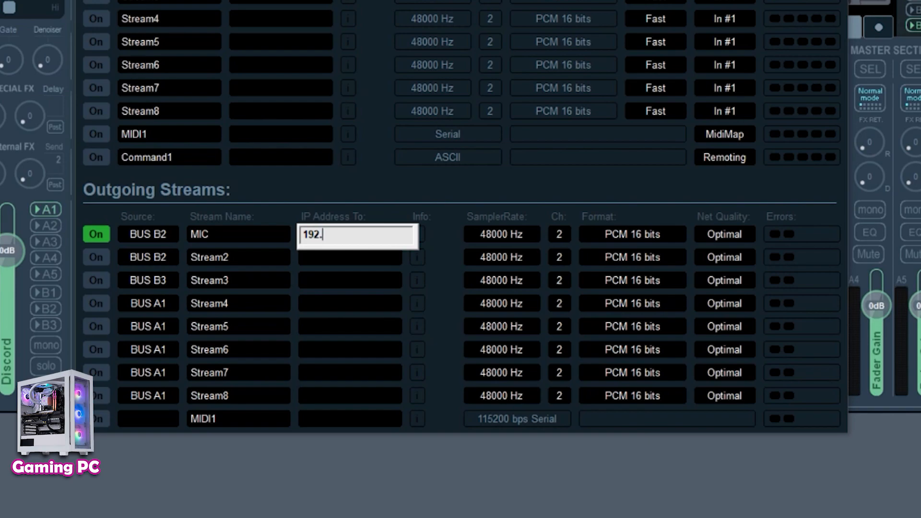
{"action": "type", "text": "168.1.88"}
{"action": "key", "text": "Return"}
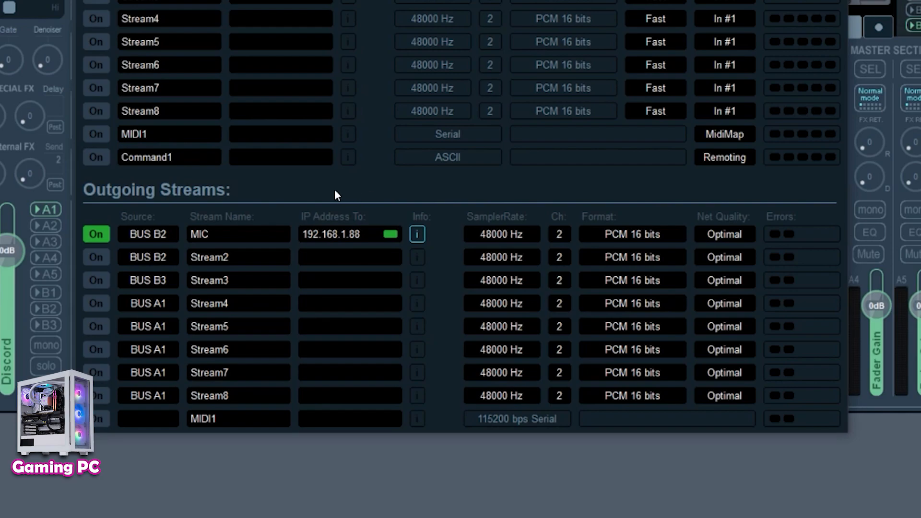
- Enable outgoing Stream2, set its source to BUS A2 and rename it DISCORD
{"action": "left_click", "coordinate": [102, 258]}
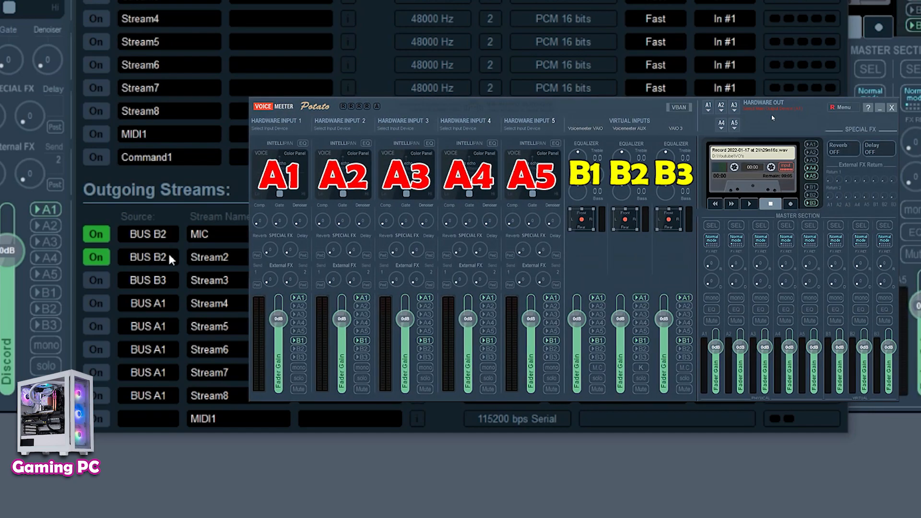
{"action": "left_click", "coordinate": [169, 255]}
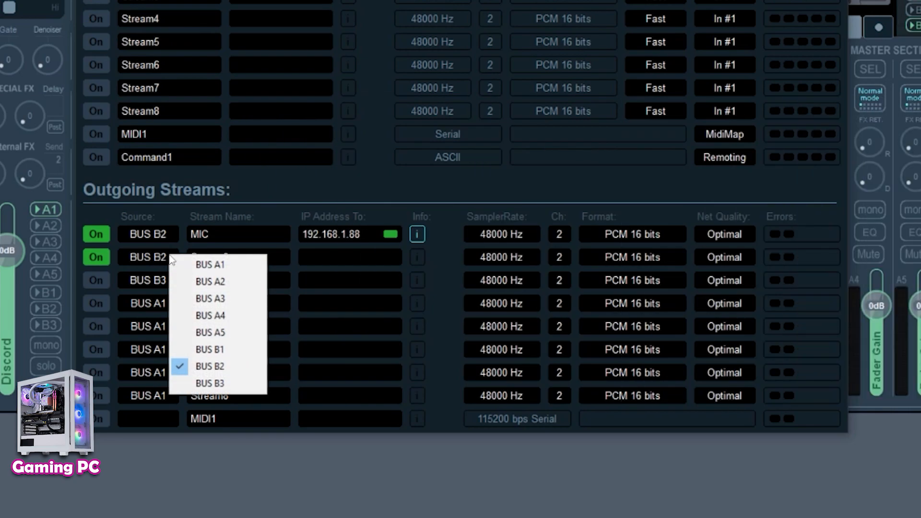
{"action": "left_click", "coordinate": [238, 280]}
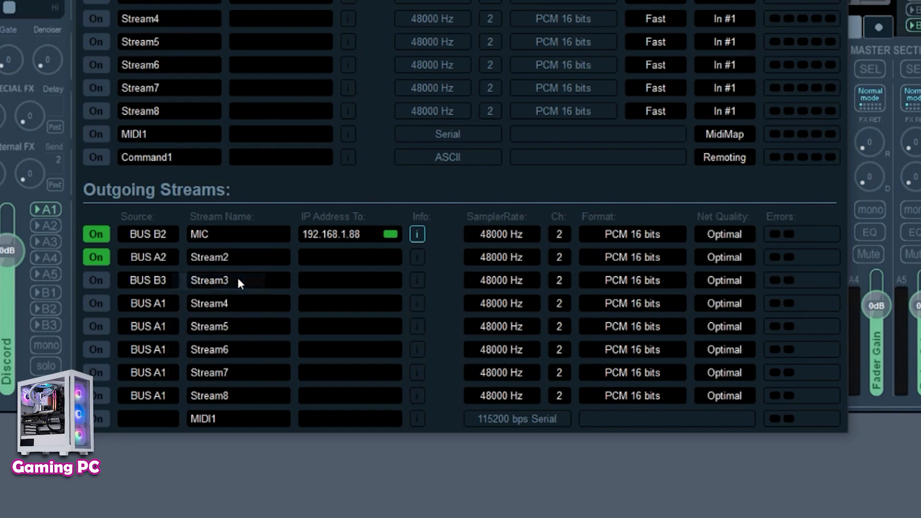
{"action": "left_click", "coordinate": [250, 258]}
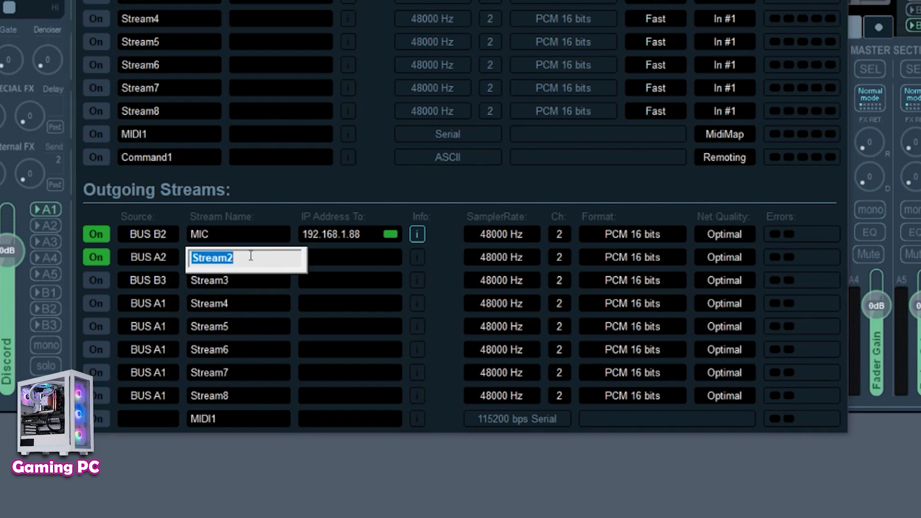
{"action": "type", "text": "DISCORD"}
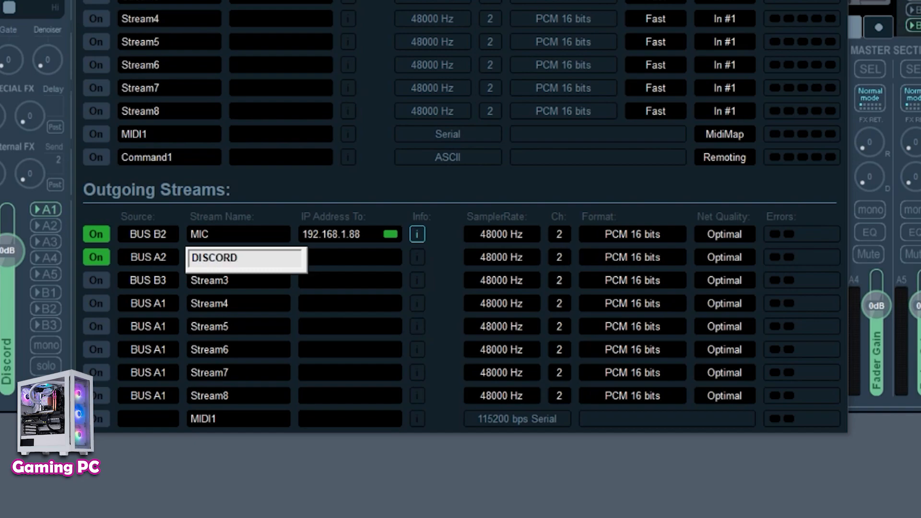
{"action": "key", "text": "Return"}
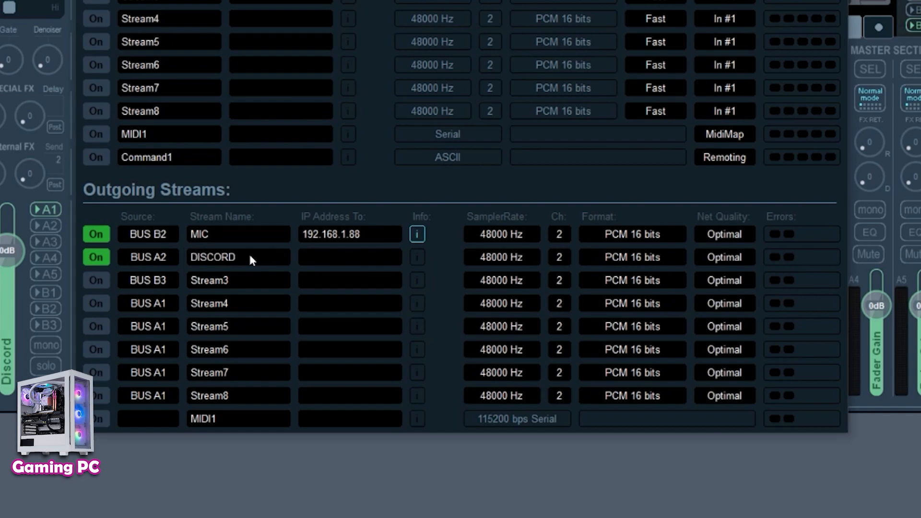
- Set the DISCORD stream's destination IP address to 192.168.1.88 and close the VBAN configuration
{"action": "left_click", "coordinate": [332, 261]}
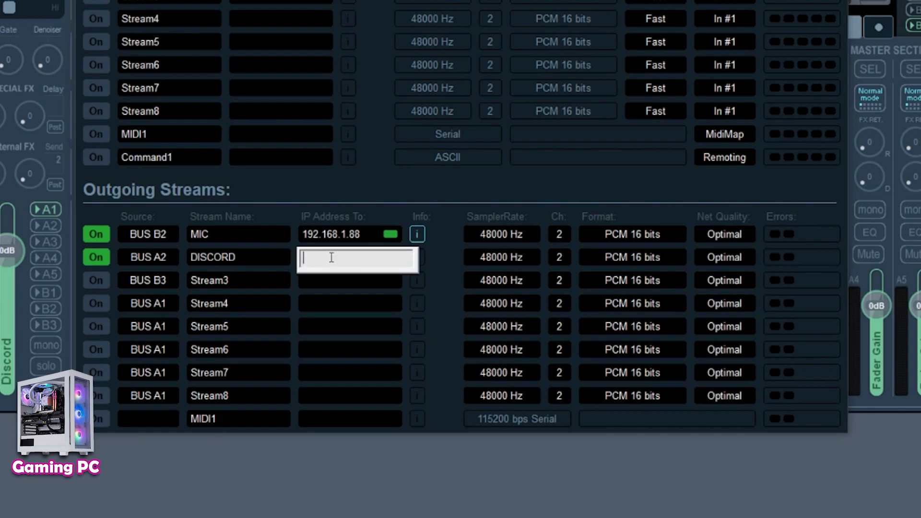
{"action": "type", "text": "192.168.1.88"}
{"action": "key", "text": "Return"}
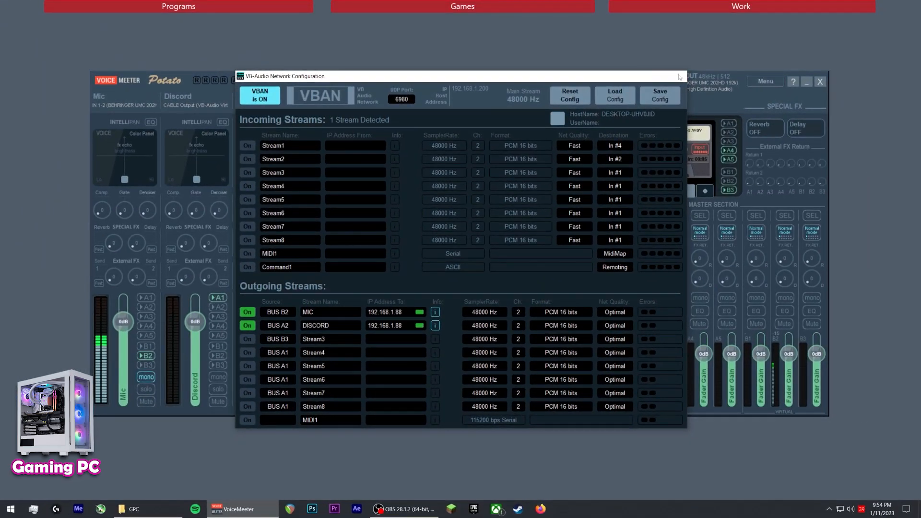
{"action": "left_click", "coordinate": [677, 77]}
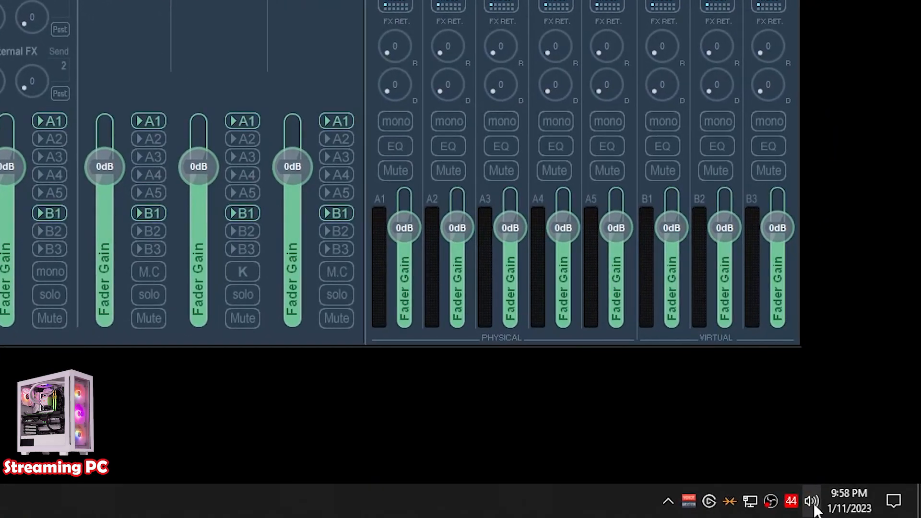
- Review the Windows recording and playback sound devices, including the VoiceMeeter Aux Output properties
{"action": "right_click", "coordinate": [830, 502]}
{"action": "left_click", "coordinate": [817, 467]}
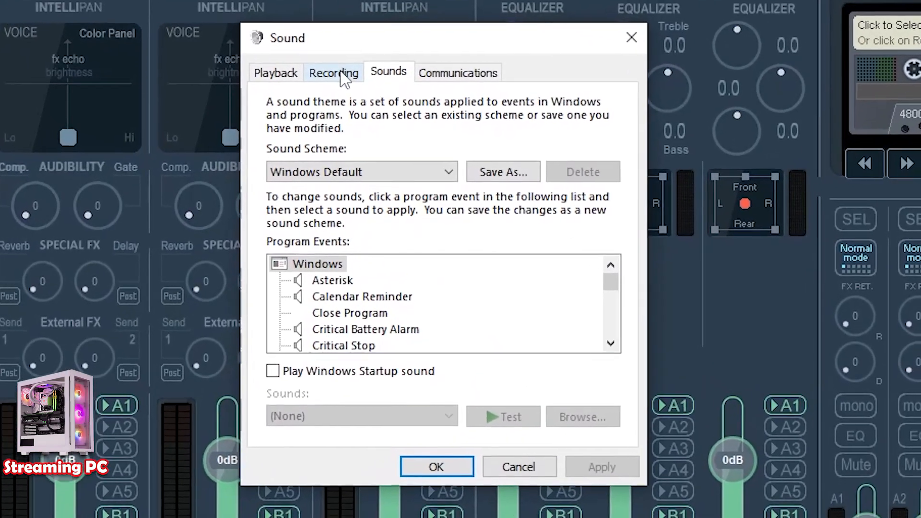
{"action": "left_click", "coordinate": [342, 75]}
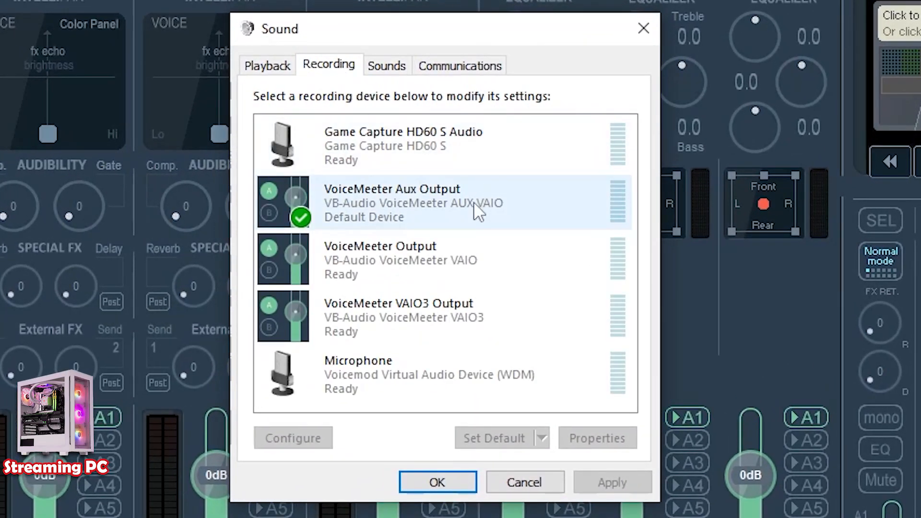
{"action": "right_click", "coordinate": [447, 193]}
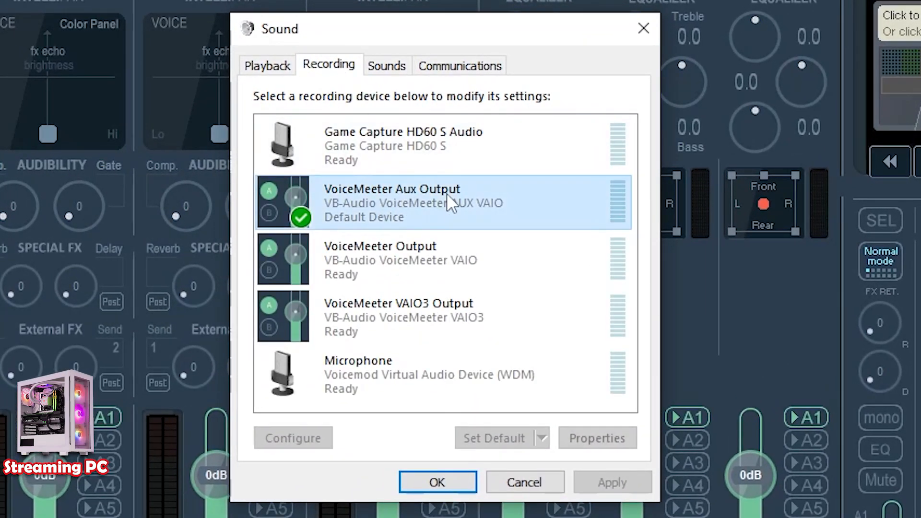
{"action": "left_click", "coordinate": [386, 192]}
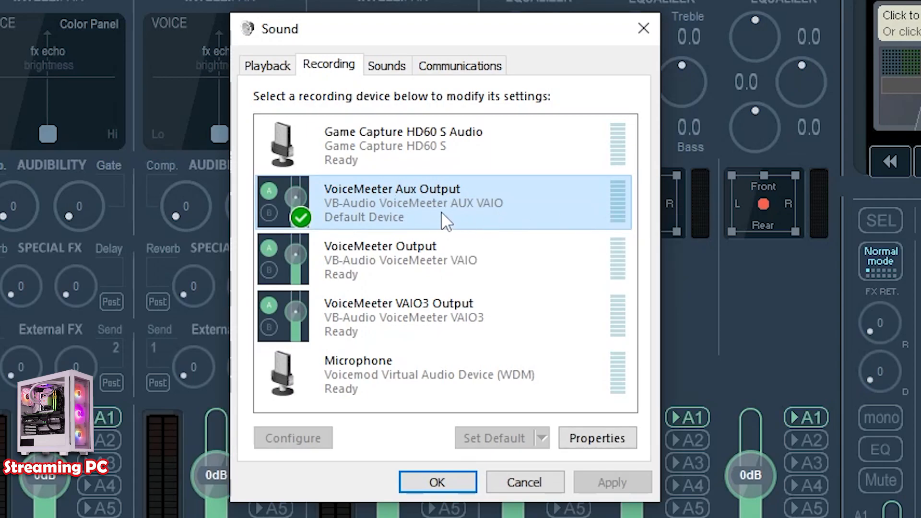
{"action": "right_click", "coordinate": [474, 186]}
{"action": "left_click", "coordinate": [555, 283]}
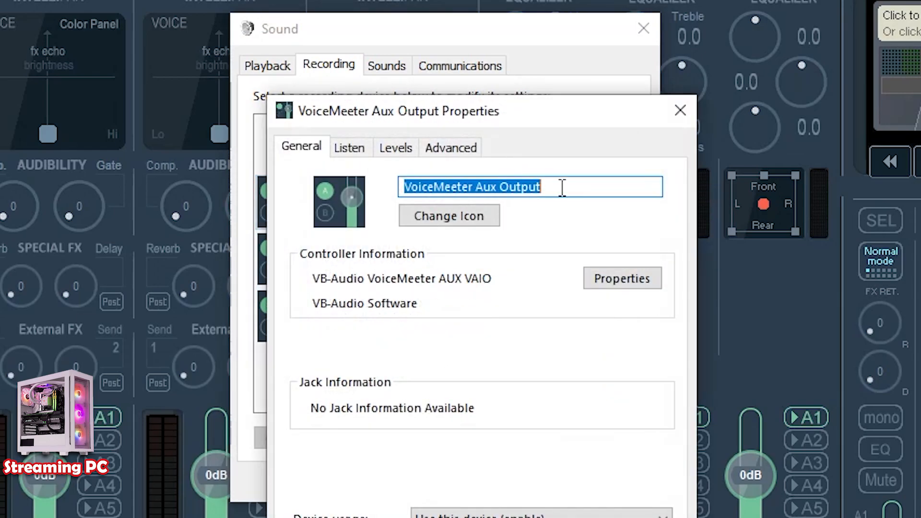
{"action": "left_click", "coordinate": [561, 517]}
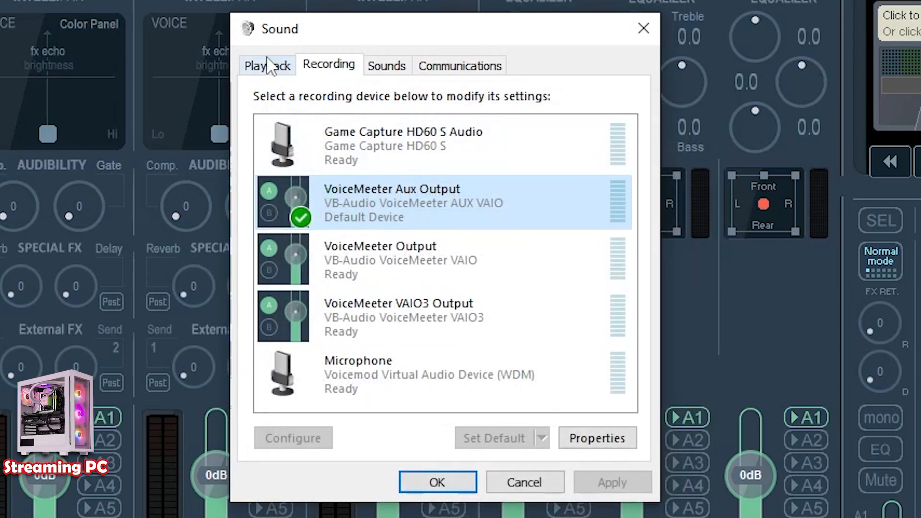
{"action": "left_click", "coordinate": [264, 69]}
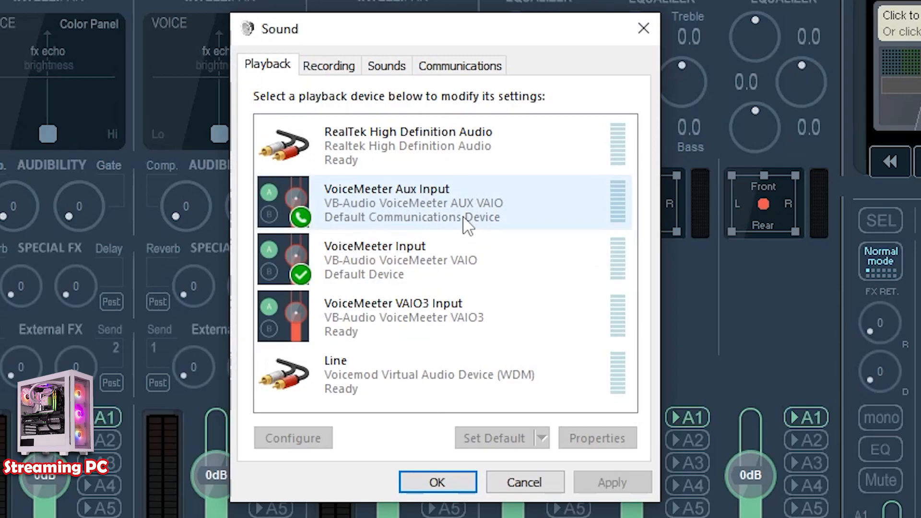
{"action": "left_click", "coordinate": [448, 475]}
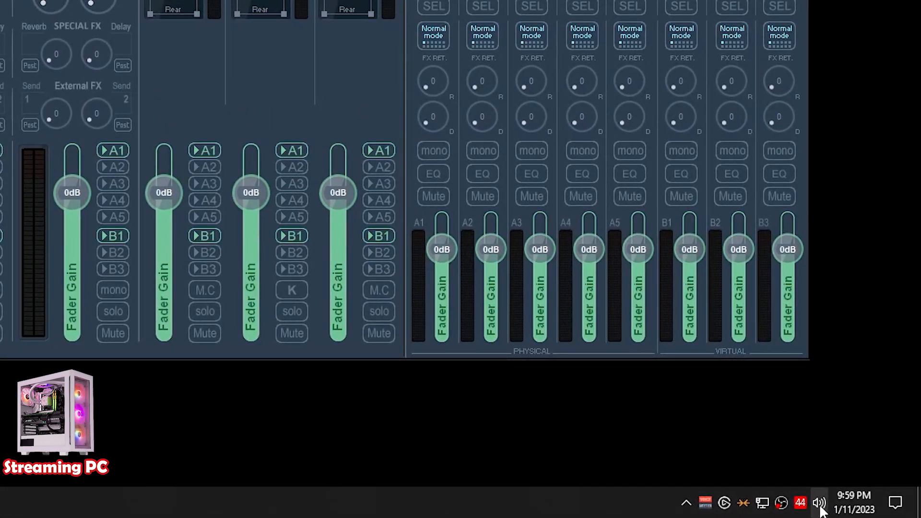
- Set hardware output A1 to WDM: RealTek High Definition Audio
{"action": "right_click", "coordinate": [859, 510]}
{"action": "left_click", "coordinate": [777, 385]}
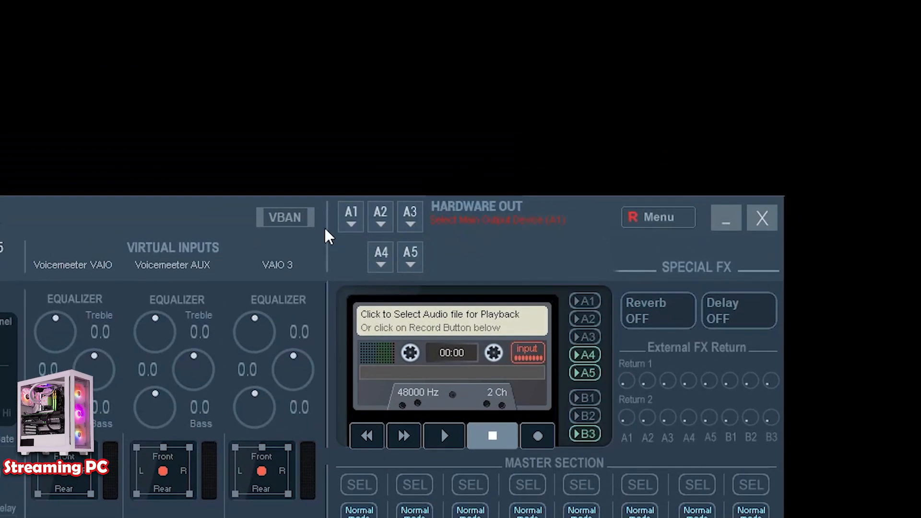
{"action": "left_click", "coordinate": [353, 215]}
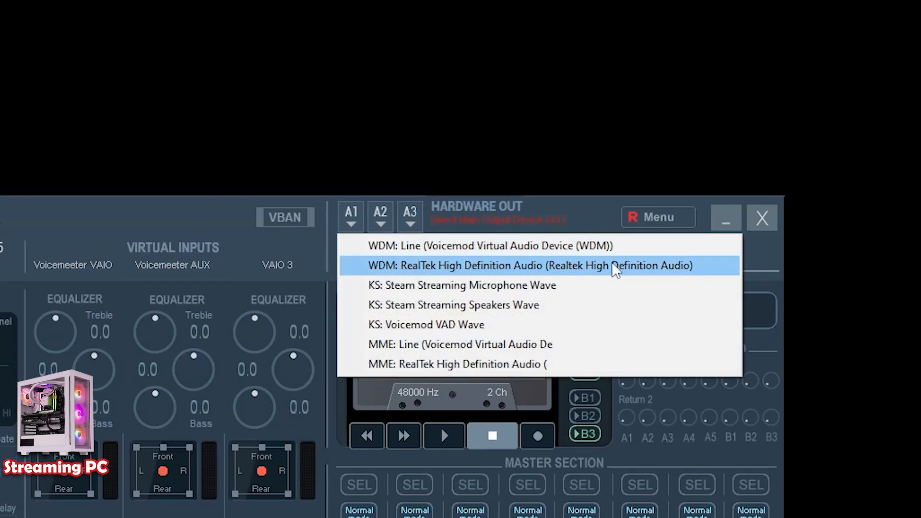
{"action": "left_click", "coordinate": [462, 264]}
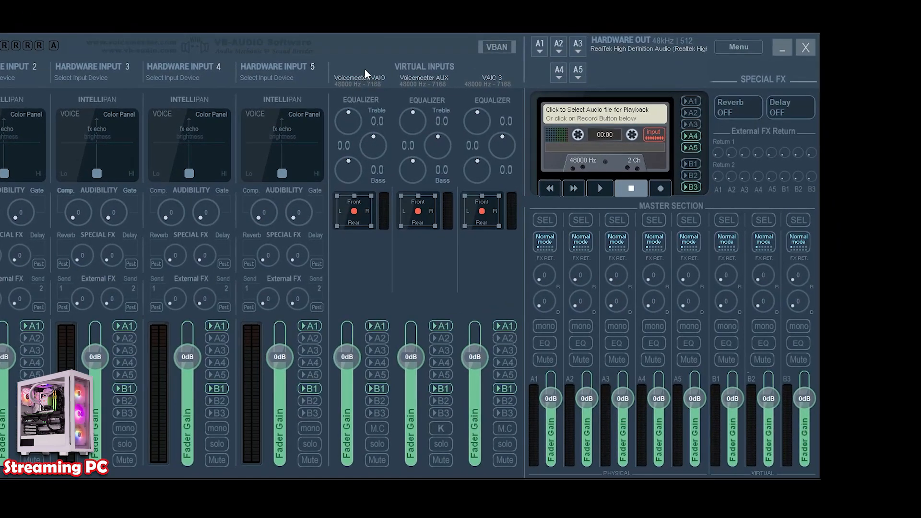
- Rename the Voicemeeter VAIO and AUX virtual inputs to Desktop B1 and MIC B2, assigning MIC B2 to bus B2
{"action": "right_click", "coordinate": [424, 76]}
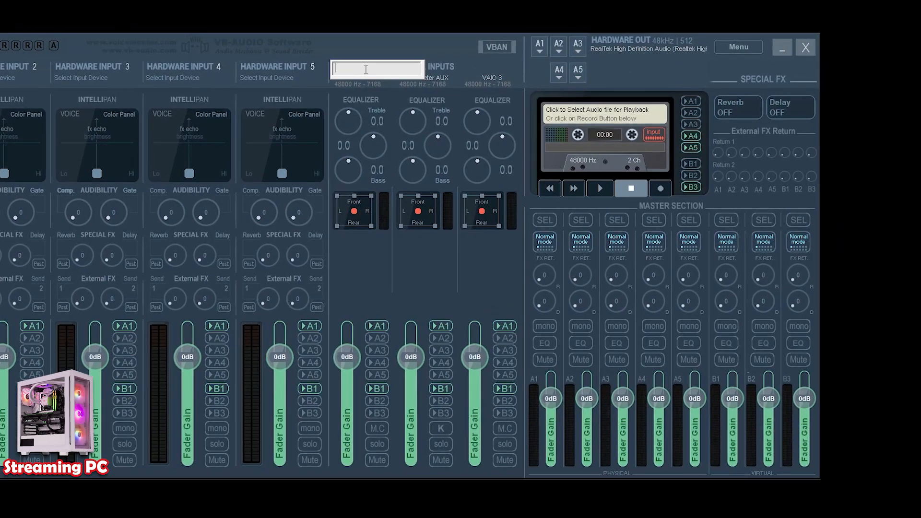
{"action": "type", "text": "Desktop B1"}
{"action": "key", "text": "Return"}
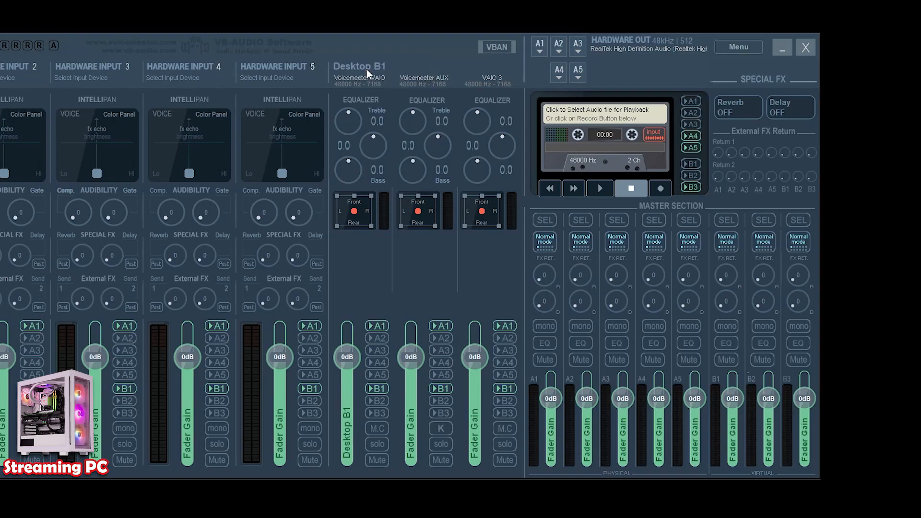
{"action": "right_click", "coordinate": [411, 72]}
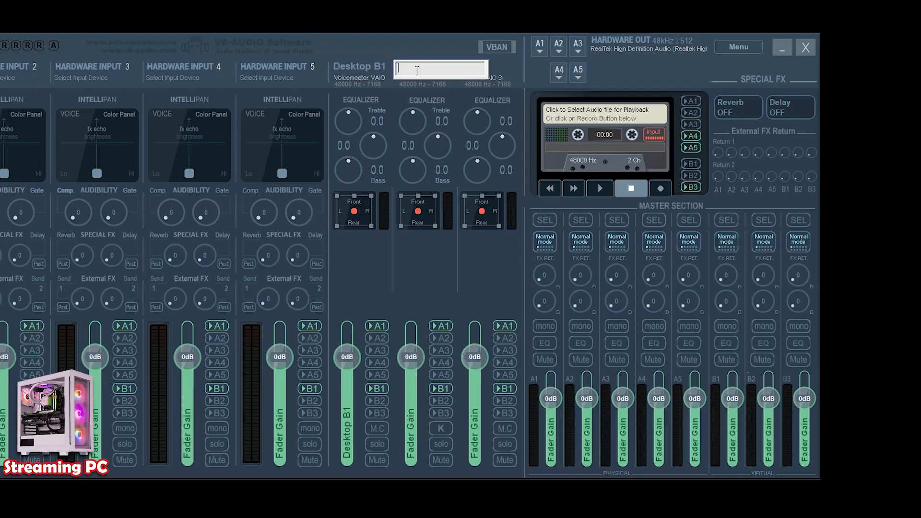
{"action": "type", "text": "MIC B2"}
{"action": "key", "text": "Return"}
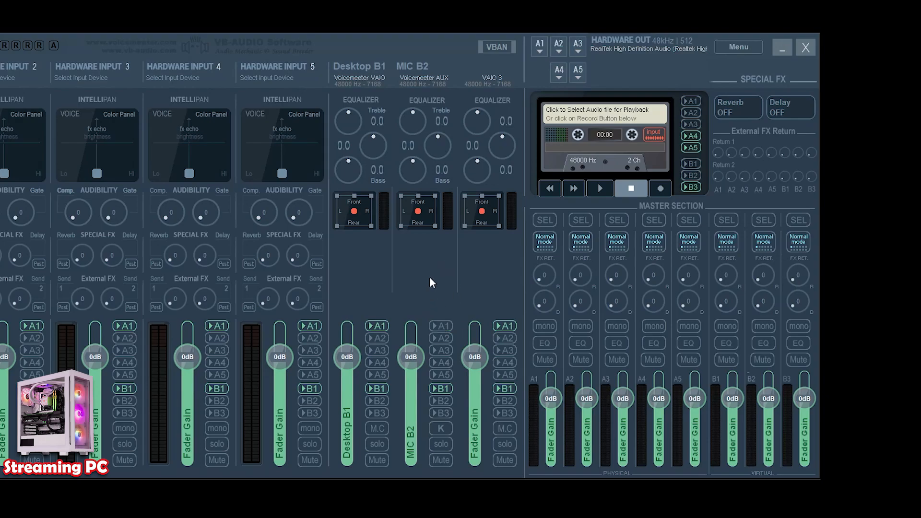
{"action": "left_click", "coordinate": [443, 401]}
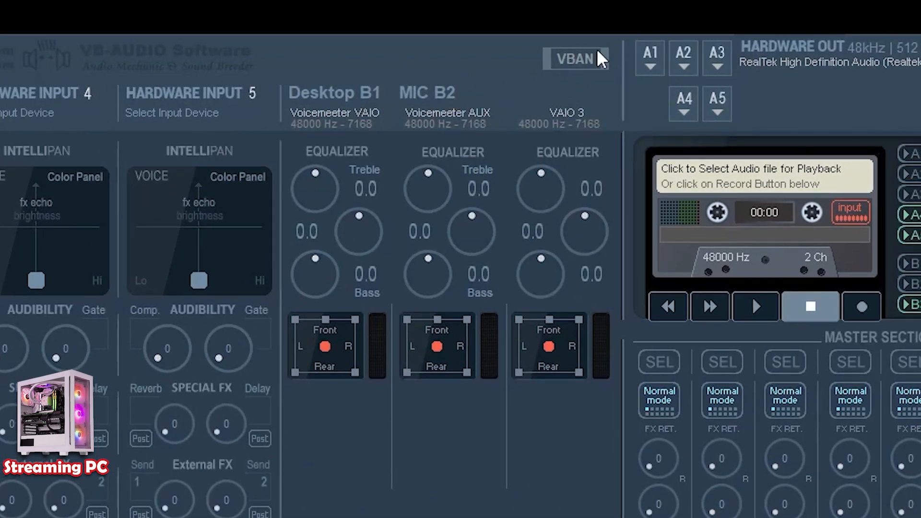
- Open the VBAN configuration, switch VBAN on and rename incoming Stream1 to MIC
{"action": "left_click", "coordinate": [557, 65]}
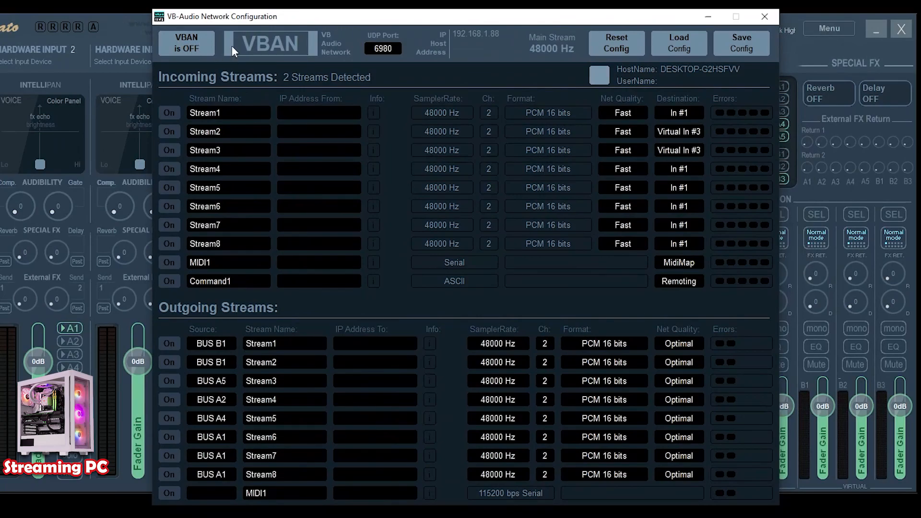
{"action": "left_click", "coordinate": [211, 45]}
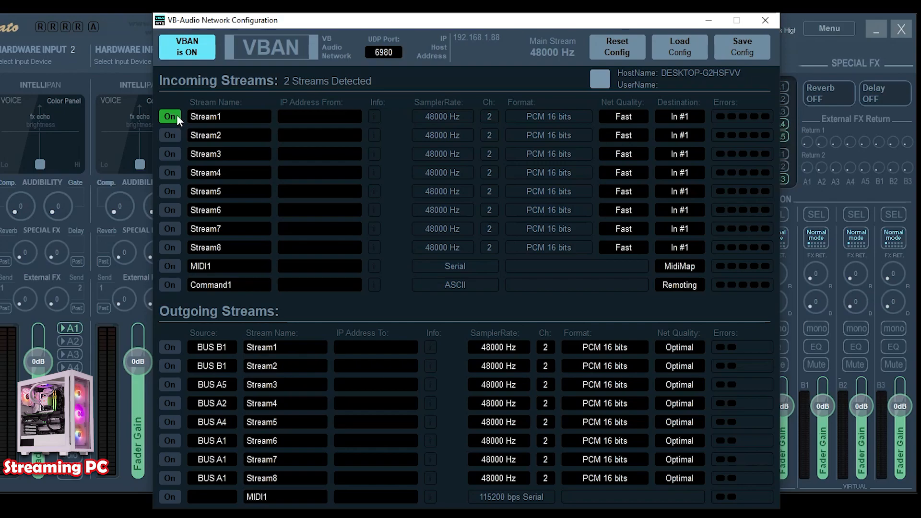
{"action": "left_click", "coordinate": [217, 115]}
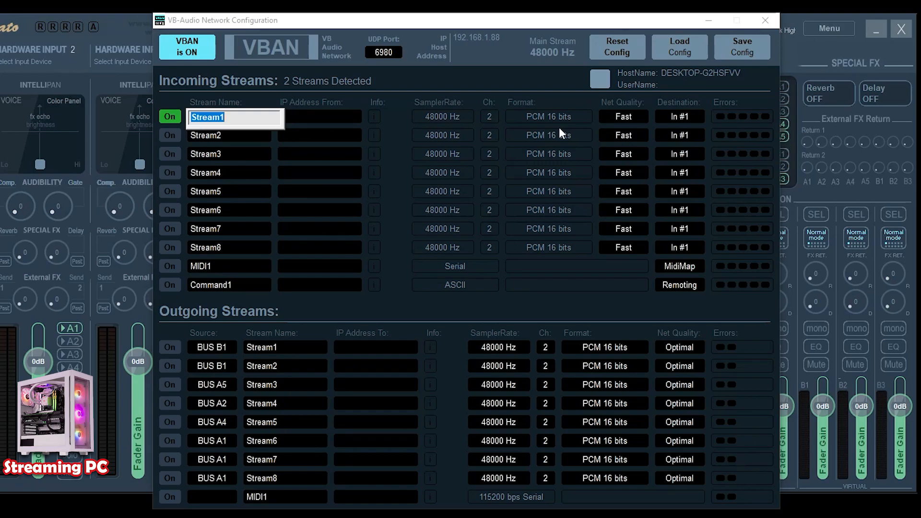
{"action": "type", "text": "MIC"}
{"action": "key", "text": "Return"}
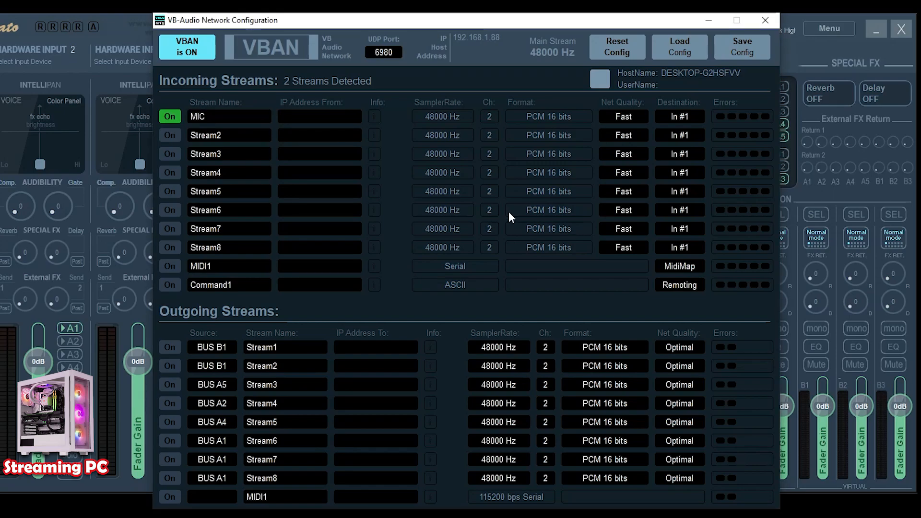
- Set the incoming MIC stream's source IP address to 192.168.1.200, the gaming PC's host address
{"action": "left_click", "coordinate": [310, 116]}
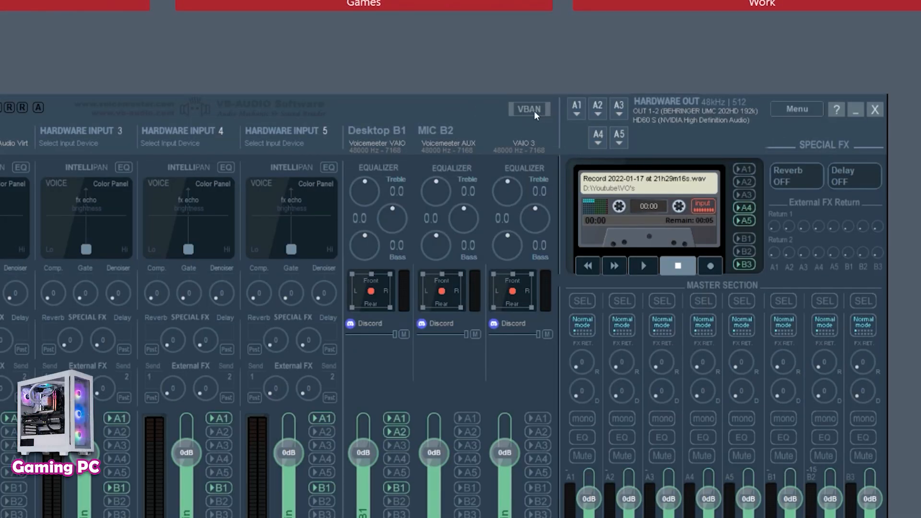
{"action": "left_click", "coordinate": [532, 111]}
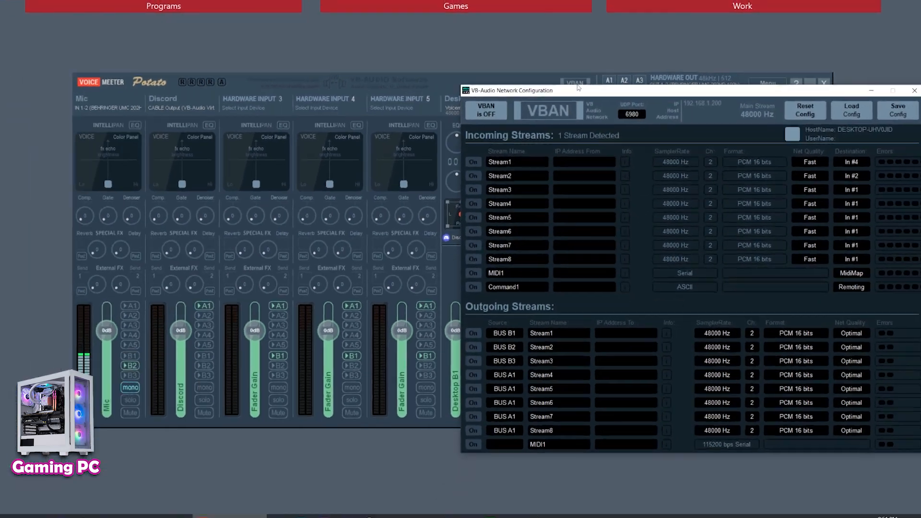
{"action": "left_click_drag", "start_coordinate": [590, 89], "coordinate": [399, 79]}
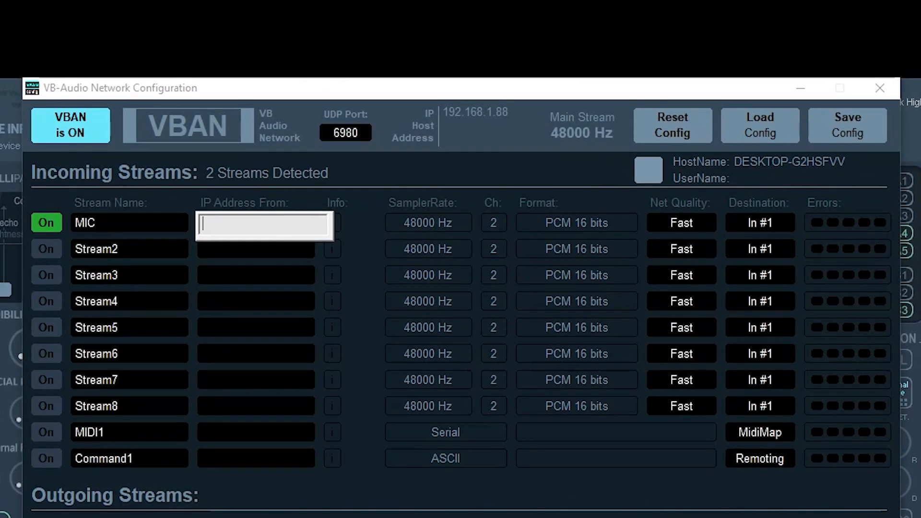
{"action": "type", "text": "192.168.1.200"}
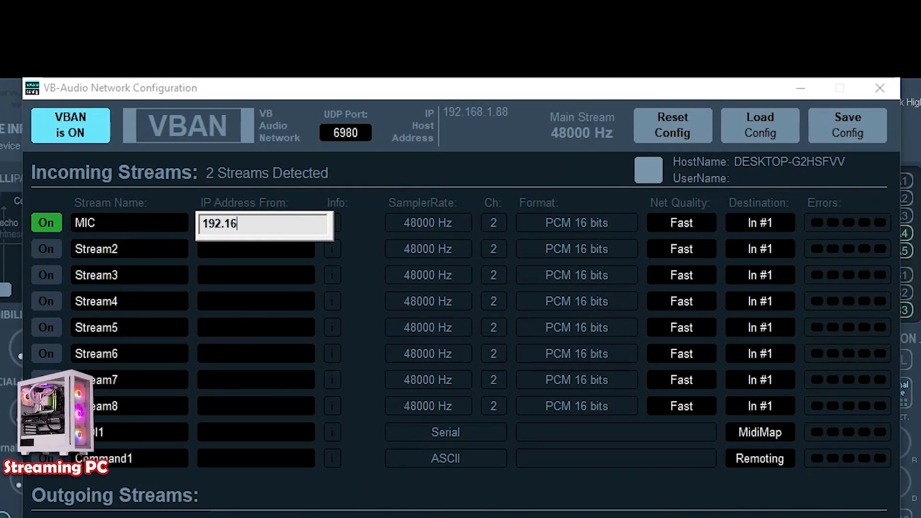
{"action": "key", "text": "Return"}
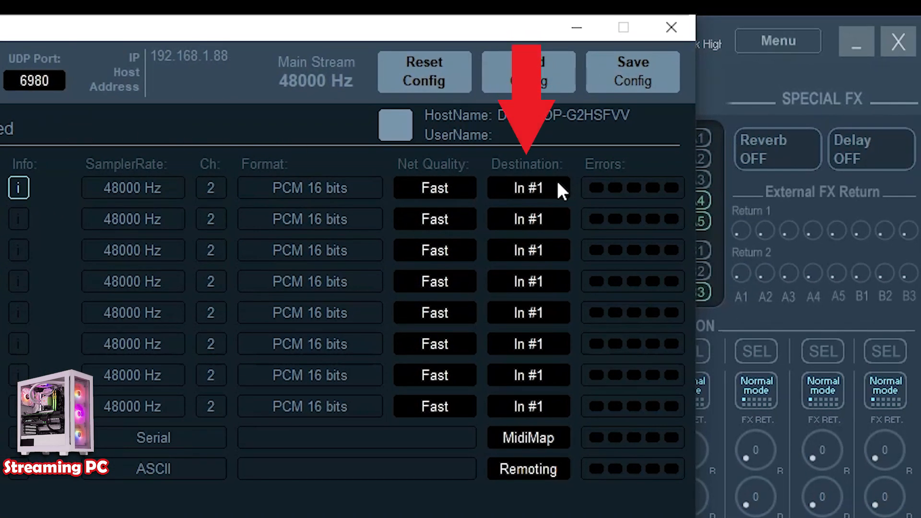
- Set the incoming MIC stream's destination to In #1
{"action": "left_click", "coordinate": [553, 187]}
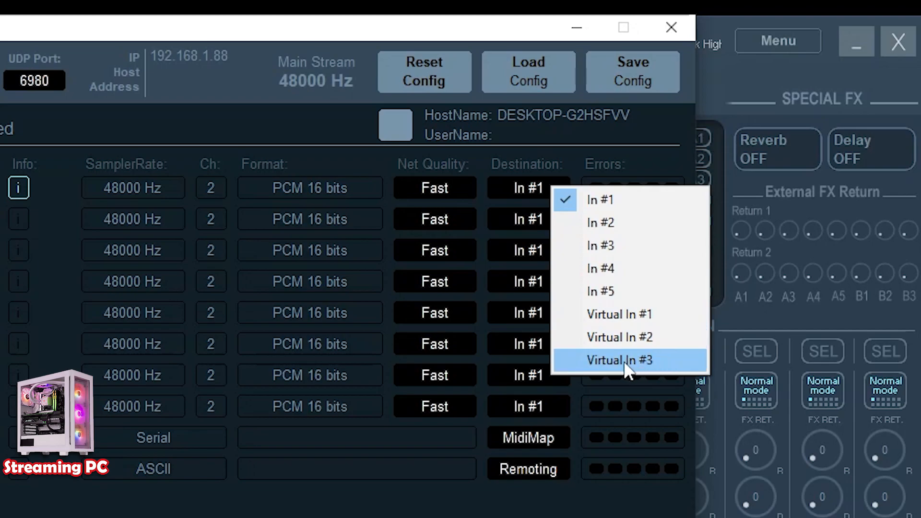
{"action": "left_click", "coordinate": [626, 199]}
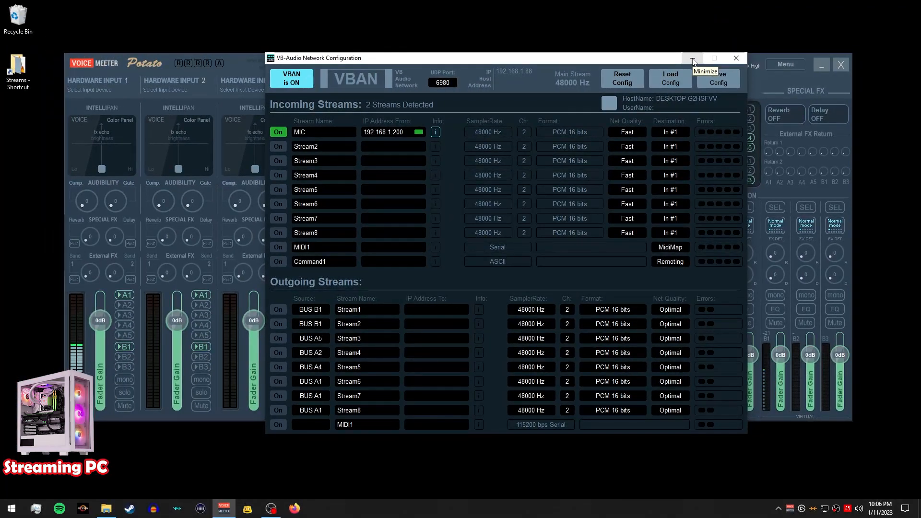
{"action": "left_click", "coordinate": [693, 58]}
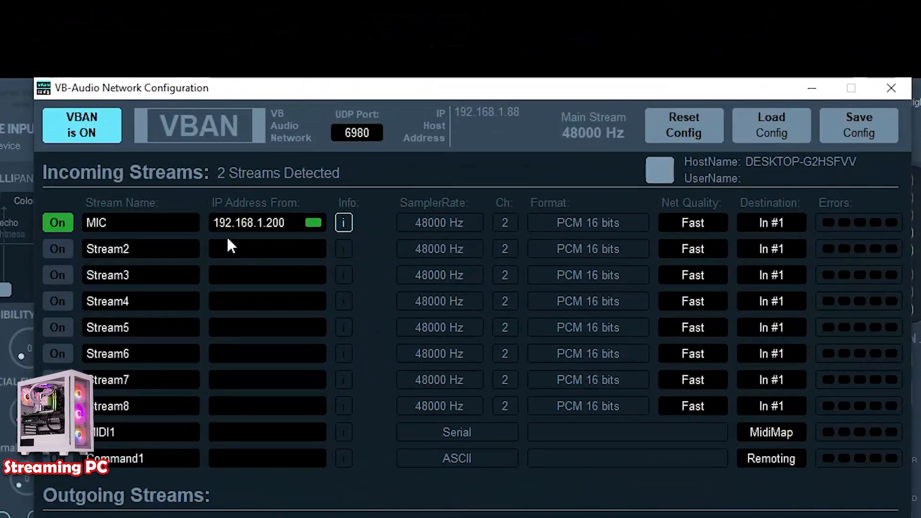
- Switch on incoming Stream2 and rename it DISCORD
{"action": "left_click", "coordinate": [67, 247]}
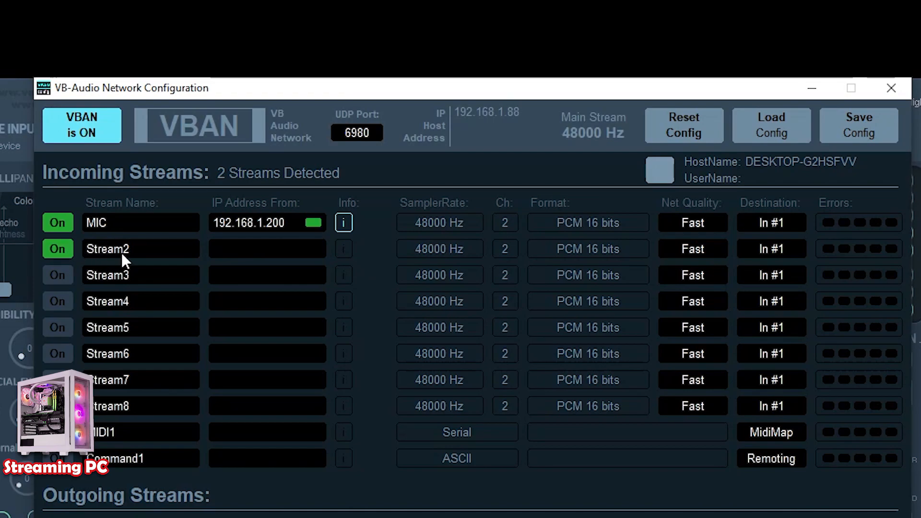
{"action": "left_click", "coordinate": [136, 250]}
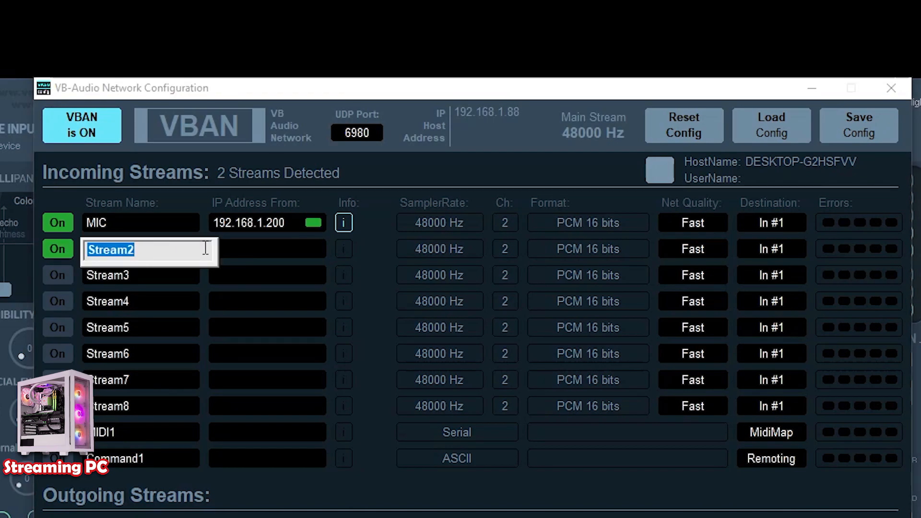
{"action": "type", "text": "OBS"}
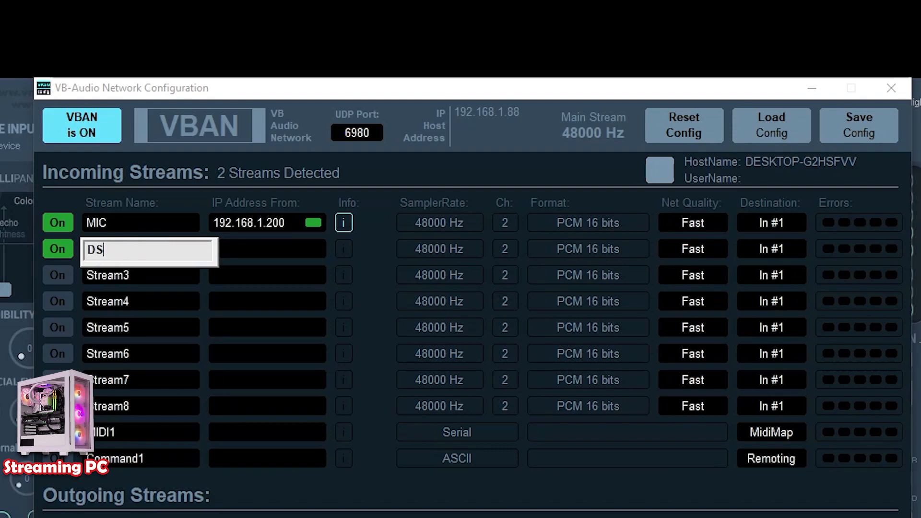
{"action": "key", "text": "BackSpace"}
{"action": "key", "text": "BackSpace"}
{"action": "key", "text": "BackSpace"}
{"action": "type", "text": "DISCORD"}
{"action": "key", "text": "Return"}
- Set the DISCORD stream's source IP address to 192.168.1.200 and its destination to In #2
{"action": "left_click", "coordinate": [258, 249]}
{"action": "type", "text": "192.168.1.200"}
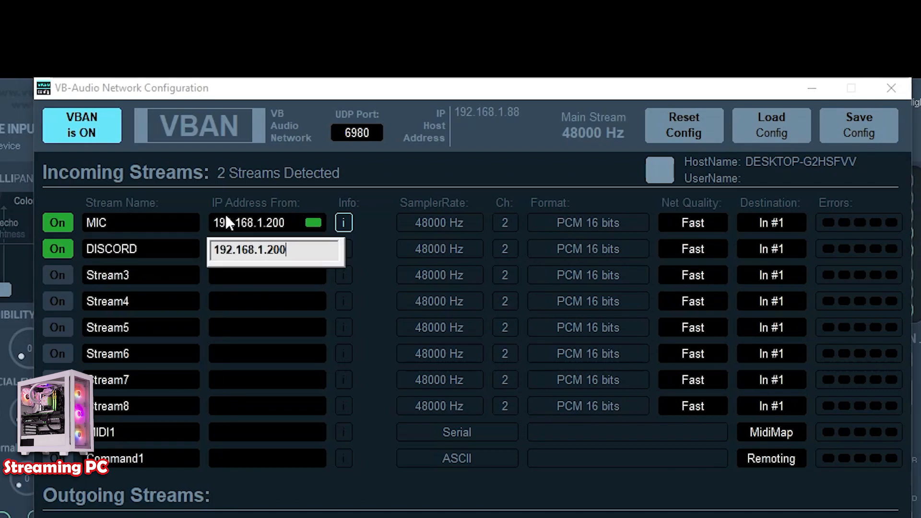
{"action": "key", "text": "Return"}
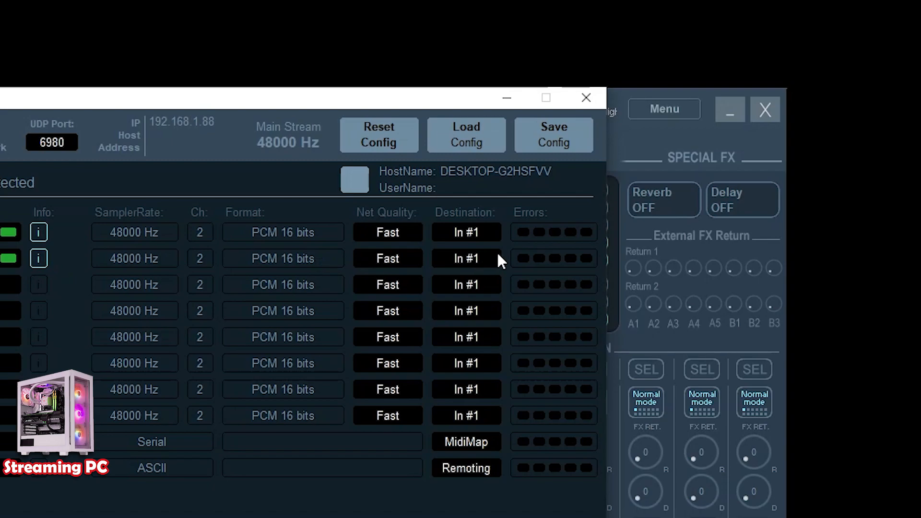
{"action": "left_click", "coordinate": [490, 257]}
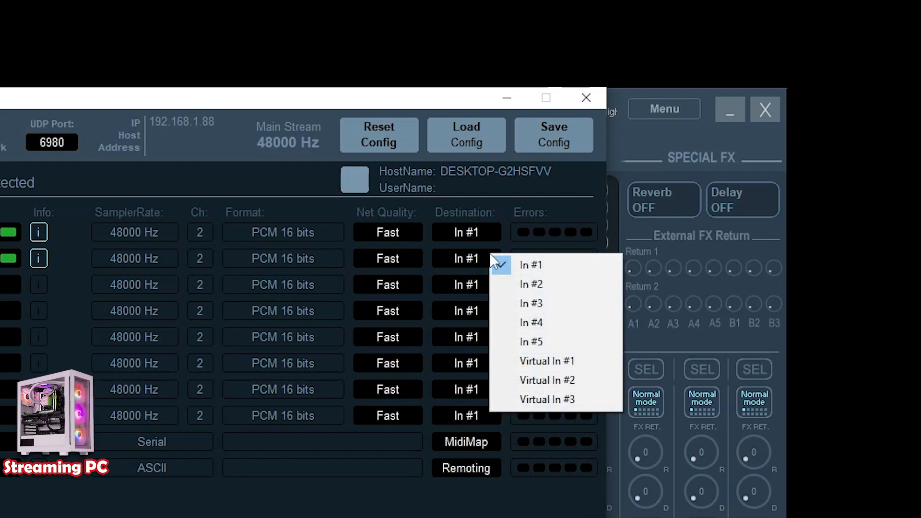
{"action": "left_click", "coordinate": [581, 283]}
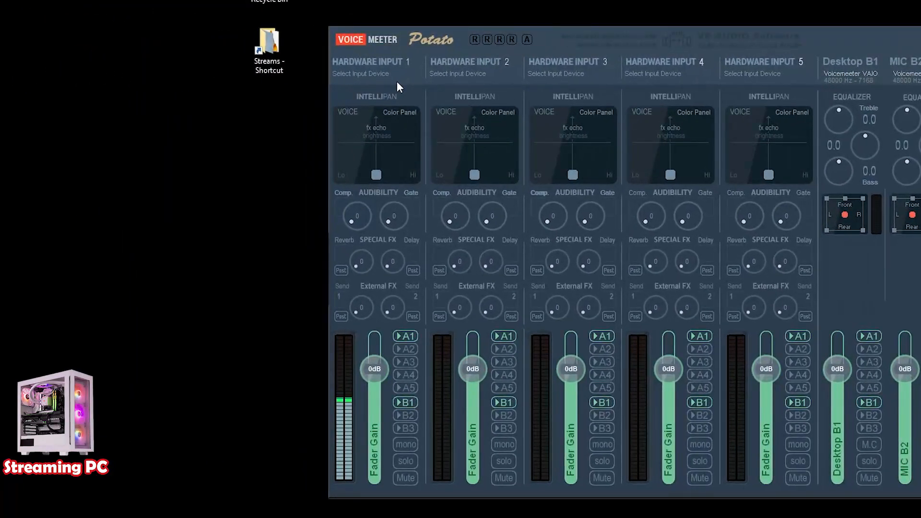
- Rename hardware input 1 to Mic and route it only to bus B2, removing A1 and B1
{"action": "right_click", "coordinate": [384, 61]}
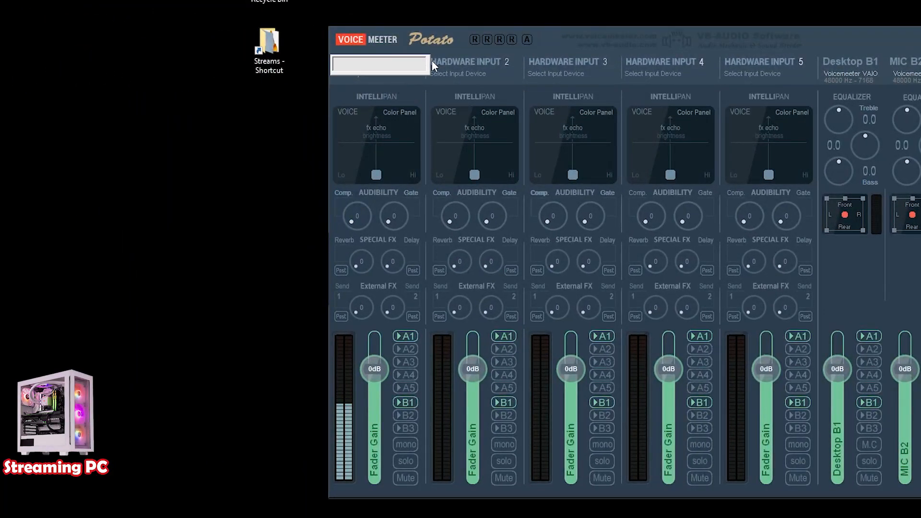
{"action": "type", "text": "Mic"}
{"action": "key", "text": "Return"}
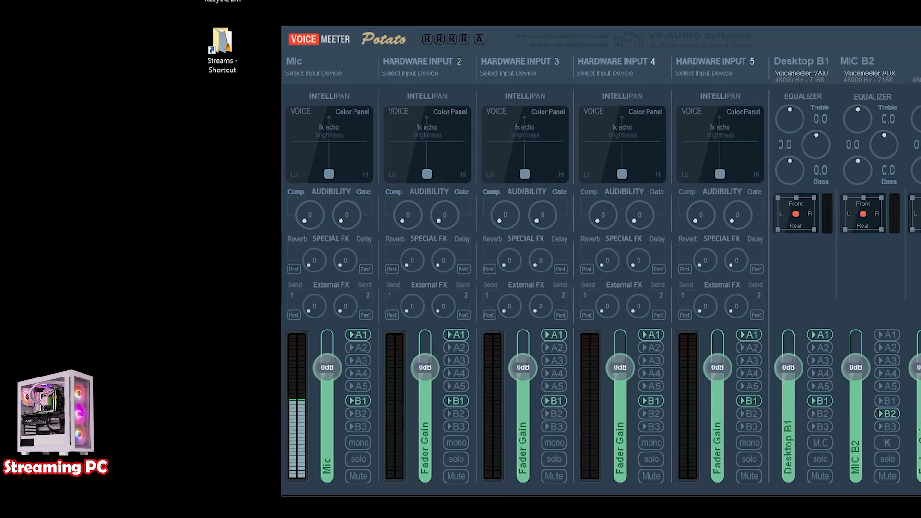
{"action": "left_click", "coordinate": [578, 37]}
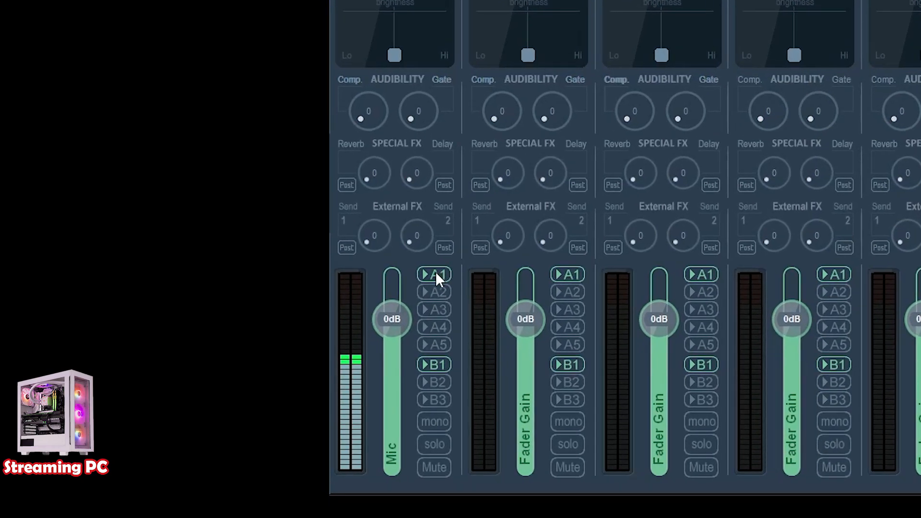
{"action": "left_click", "coordinate": [436, 275]}
{"action": "left_click", "coordinate": [444, 363]}
{"action": "left_click", "coordinate": [445, 381]}
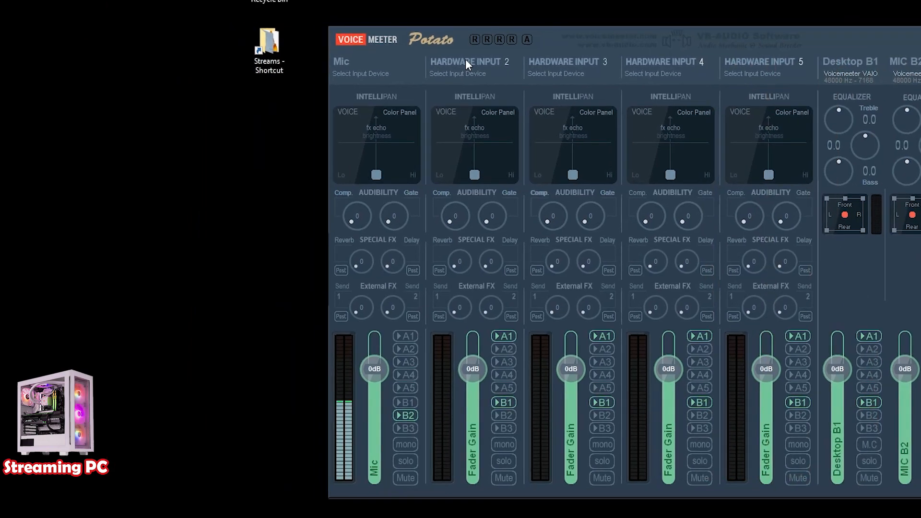
- Rename hardware input 2 to Discord and toggle off its A1 output
{"action": "left_click", "coordinate": [258, 21]}
{"action": "right_click", "coordinate": [258, 20]}
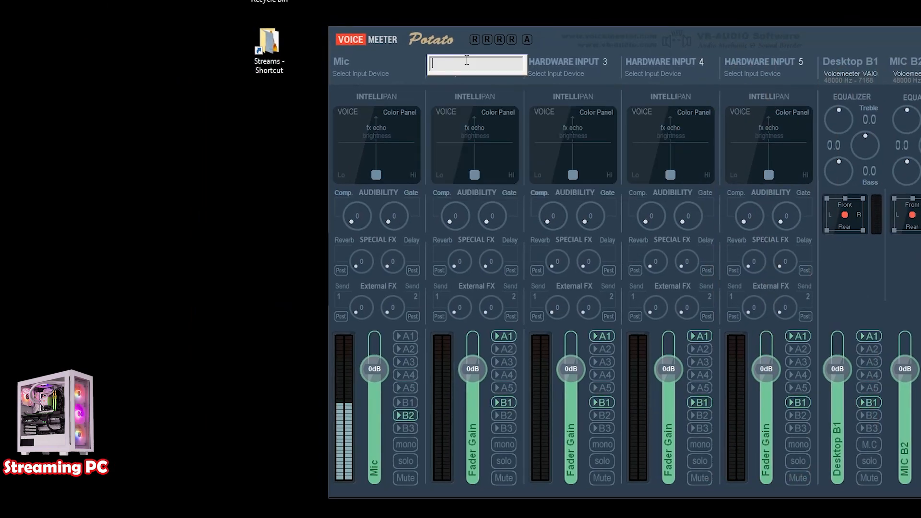
{"action": "type", "text": "Discord"}
{"action": "key", "text": "Return"}
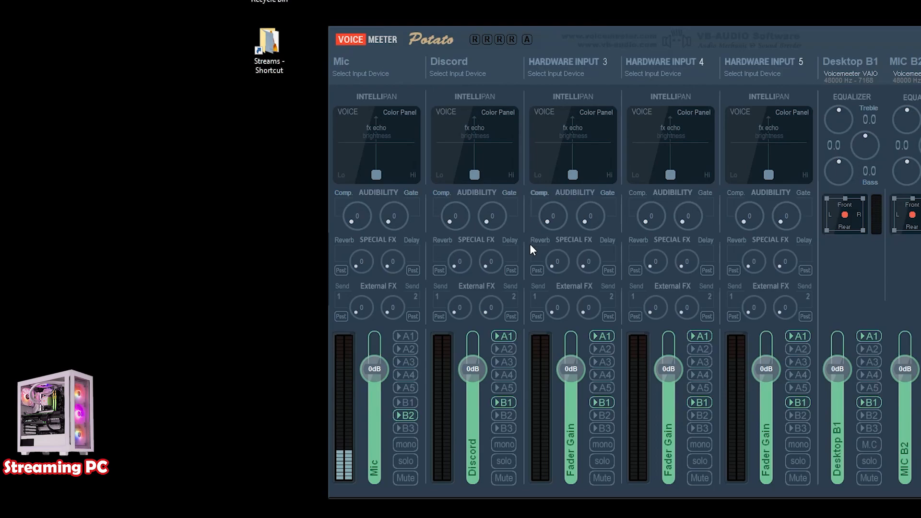
{"action": "left_click", "coordinate": [511, 334]}
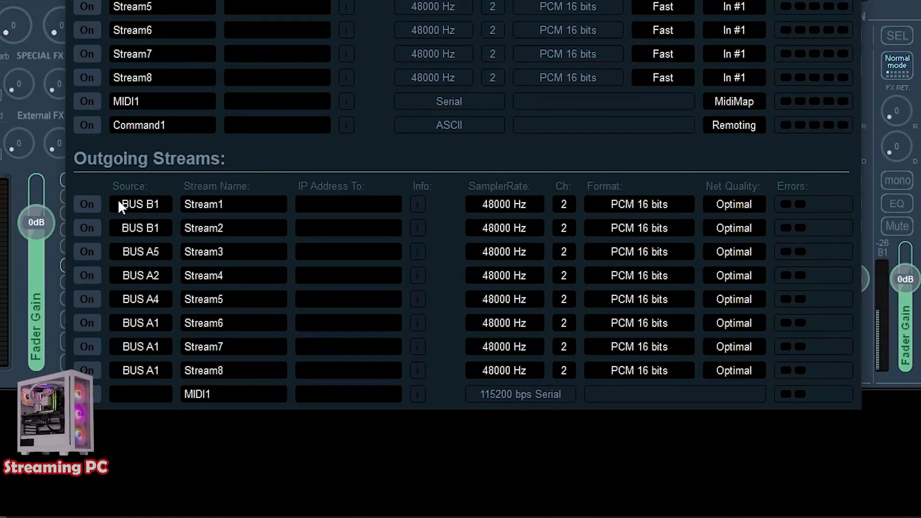
- Switch on outgoing Stream1 with source BUS B1 and rename it SPC
{"action": "left_click", "coordinate": [167, 211]}
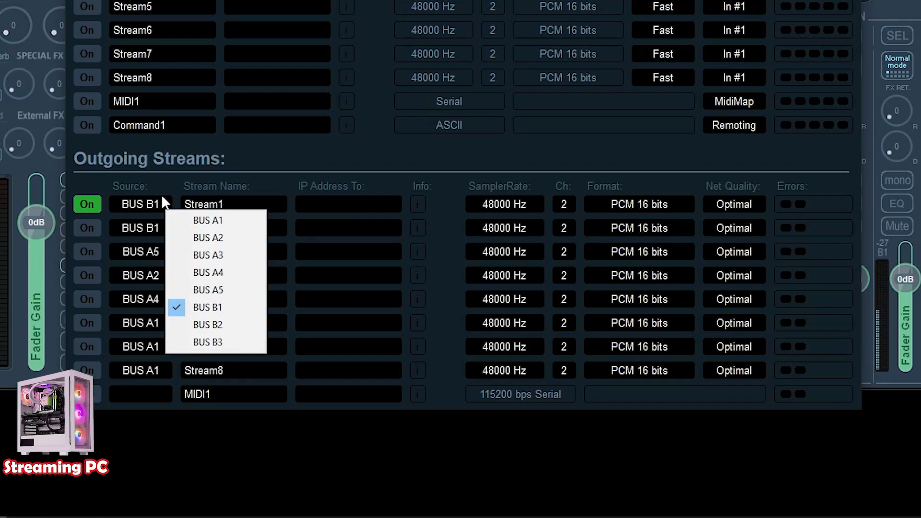
{"action": "left_click", "coordinate": [234, 313]}
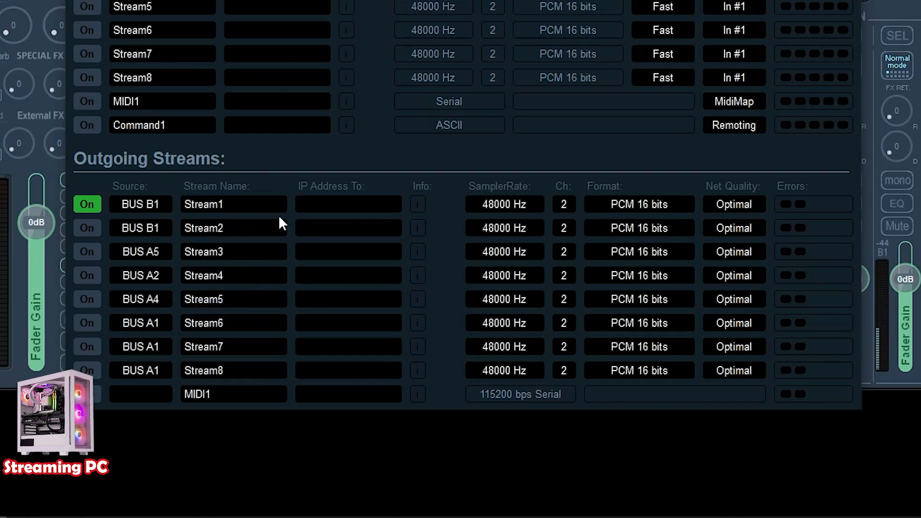
{"action": "left_click", "coordinate": [211, 204]}
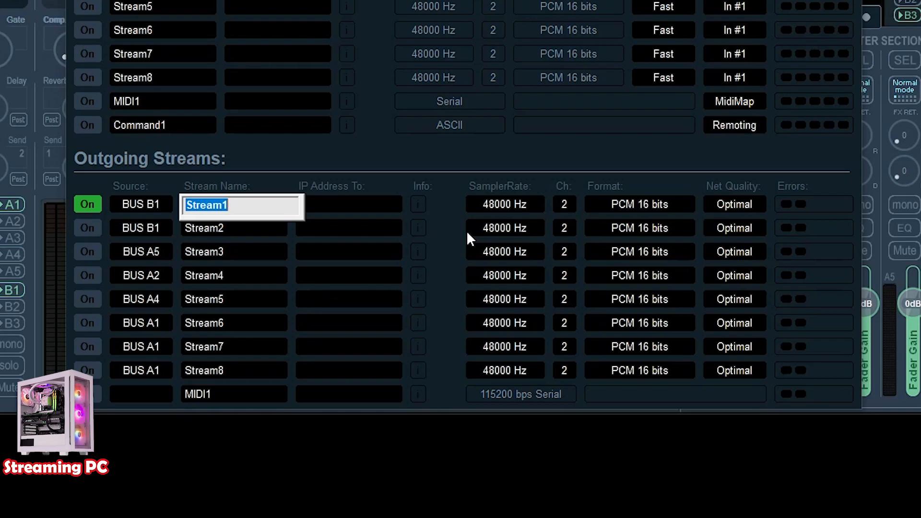
{"action": "type", "text": "SPC"}
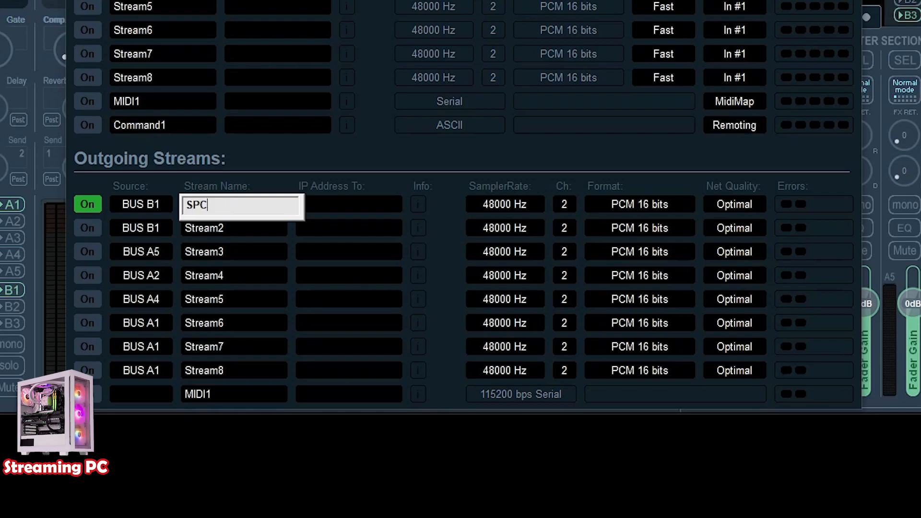
{"action": "key", "text": "Return"}
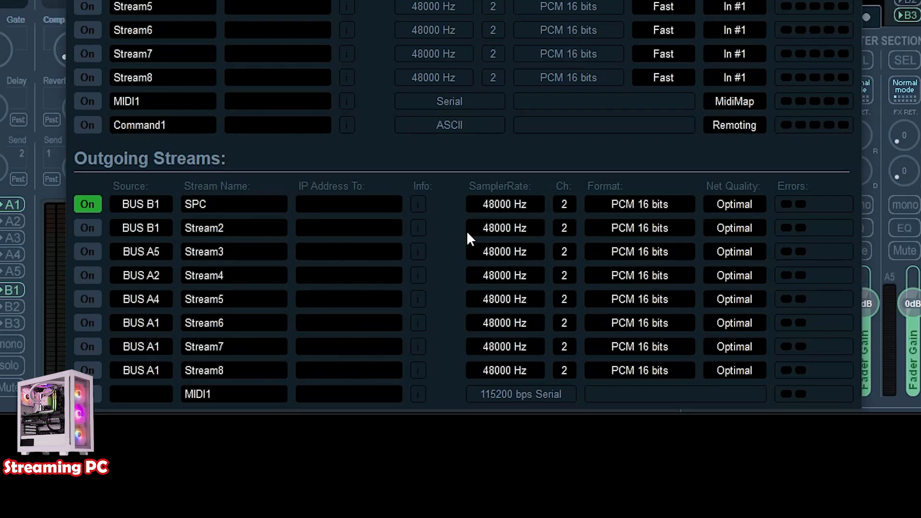
- Set the outgoing SPC stream's IP address to 192.168.1.200 and close the VBAN configuration window
{"action": "left_click", "coordinate": [346, 205]}
{"action": "type", "text": "192."}
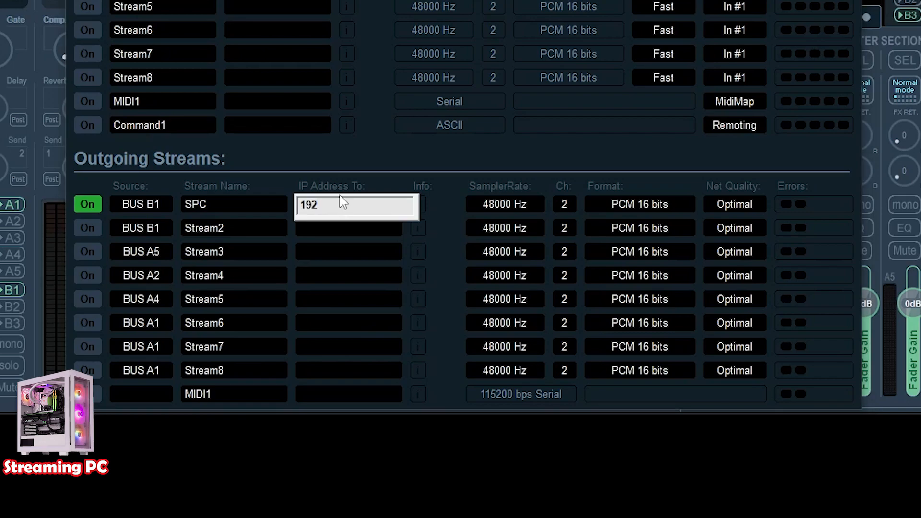
{"action": "type", "text": "168.1.200"}
{"action": "key", "text": "Return"}
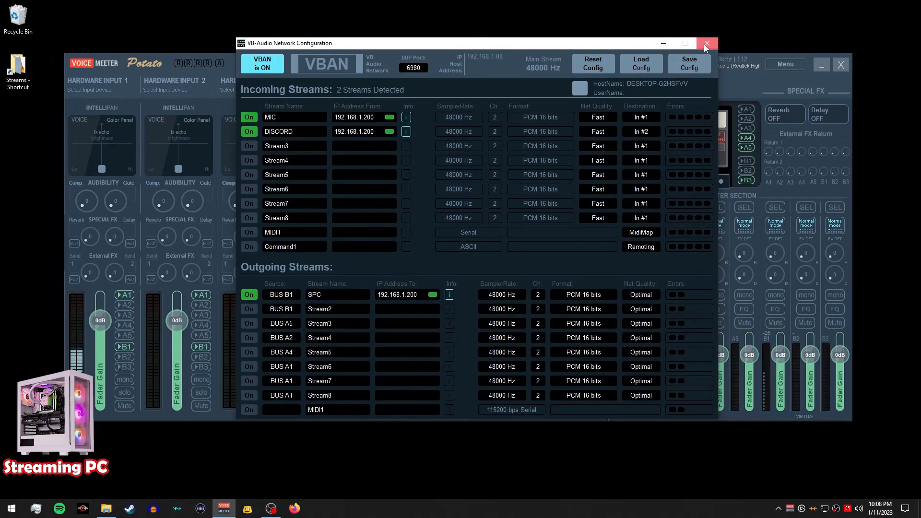
{"action": "left_click", "coordinate": [728, 4]}
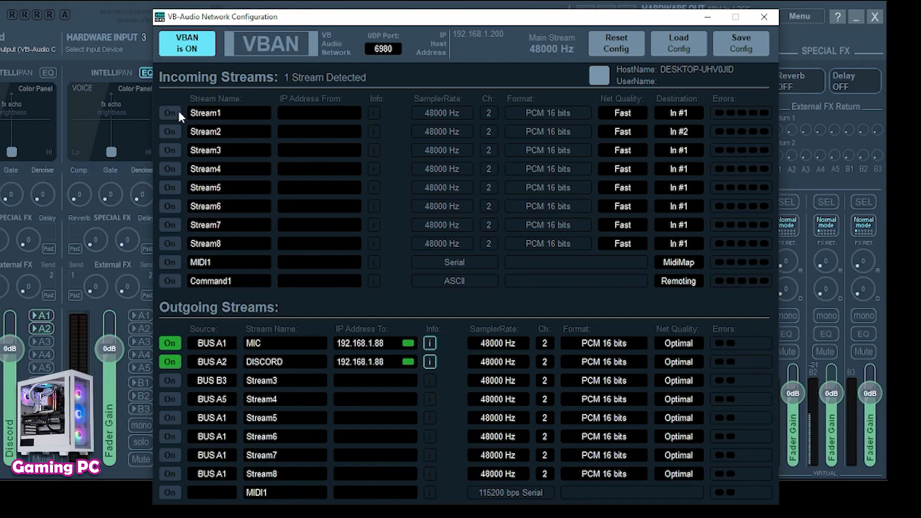
- On the gaming PC, switch on incoming Stream1 and rename it SPC
{"action": "left_click", "coordinate": [223, 111]}
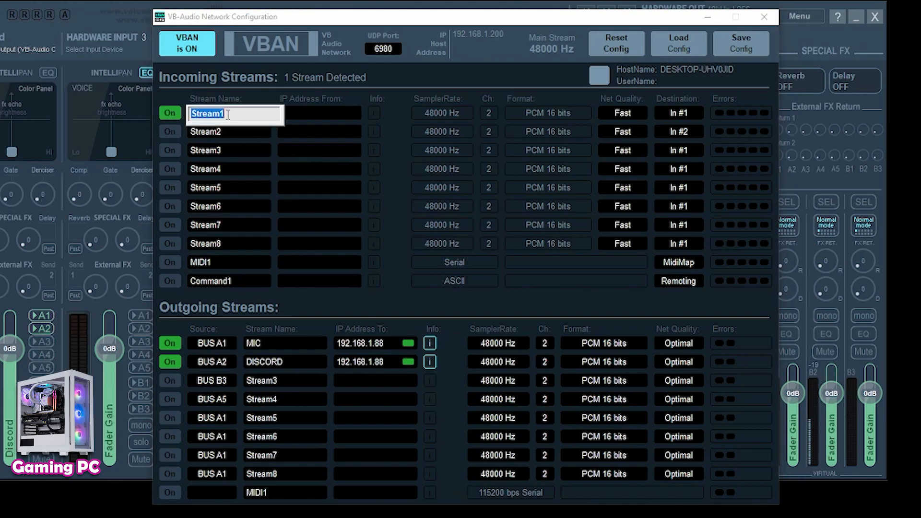
{"action": "type", "text": "SPC"}
{"action": "key", "text": "Return"}
- Set the incoming SPC stream's source IP address to 192.168.1.88
{"action": "left_click", "coordinate": [292, 112]}
{"action": "type", "text": "192.168.1.88"}
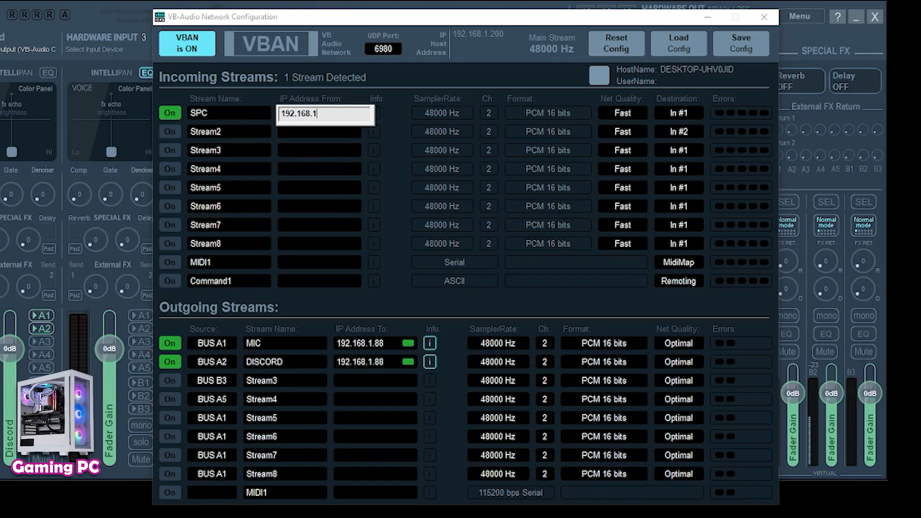
{"action": "key", "text": "Return"}
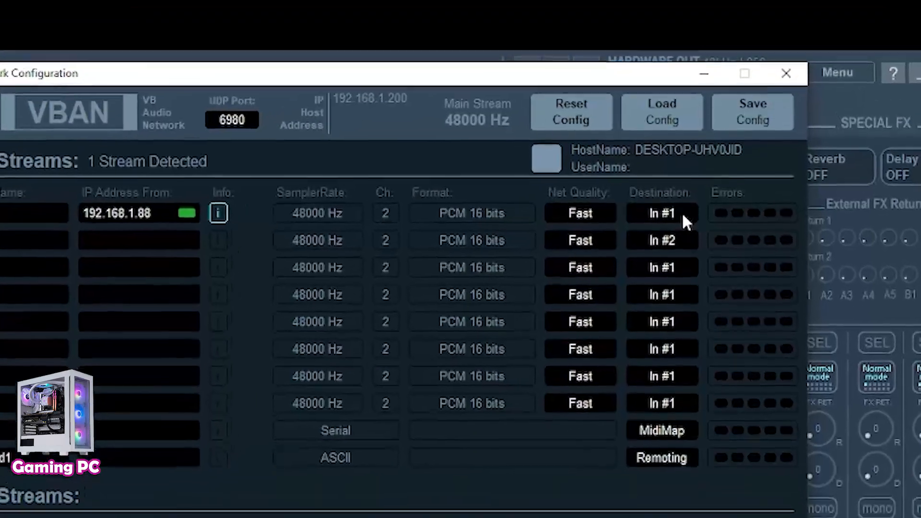
- Set the SPC stream's destination to In #3 and close the VBAN configuration window
{"action": "left_click", "coordinate": [692, 128]}
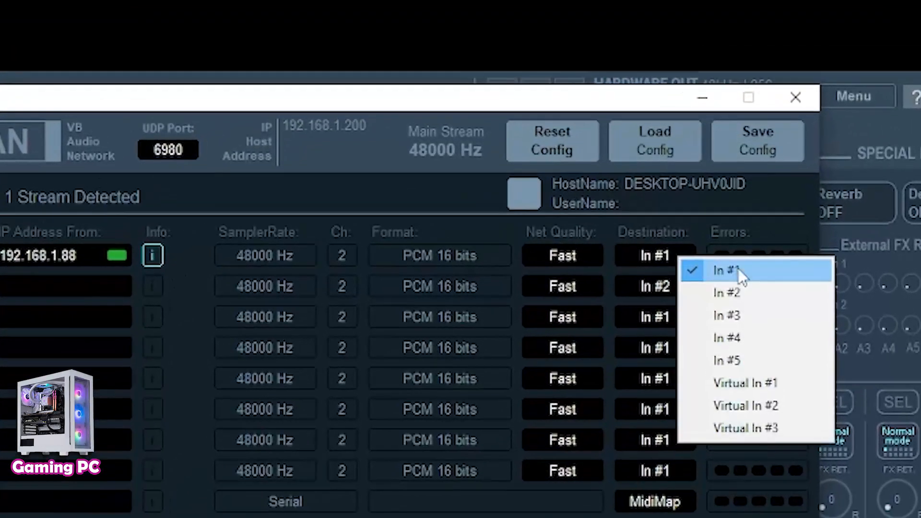
{"action": "left_click", "coordinate": [758, 315]}
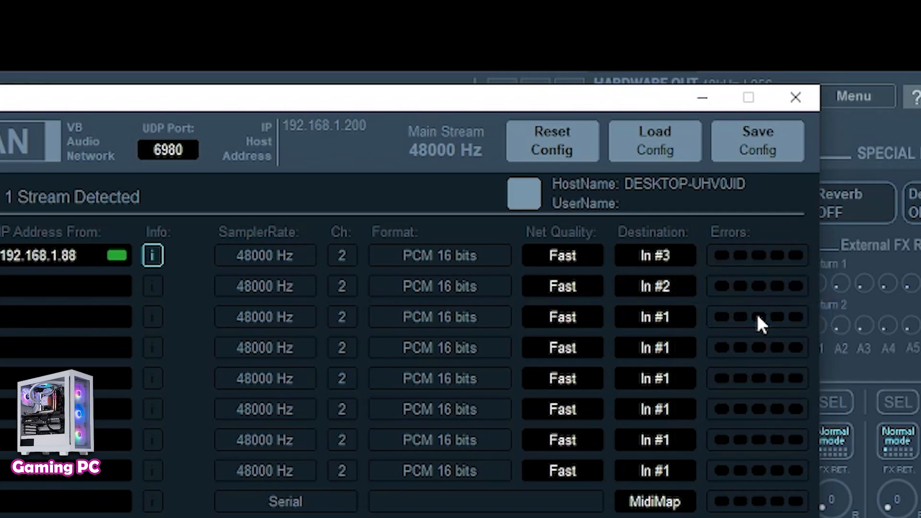
{"action": "left_click", "coordinate": [802, 99]}
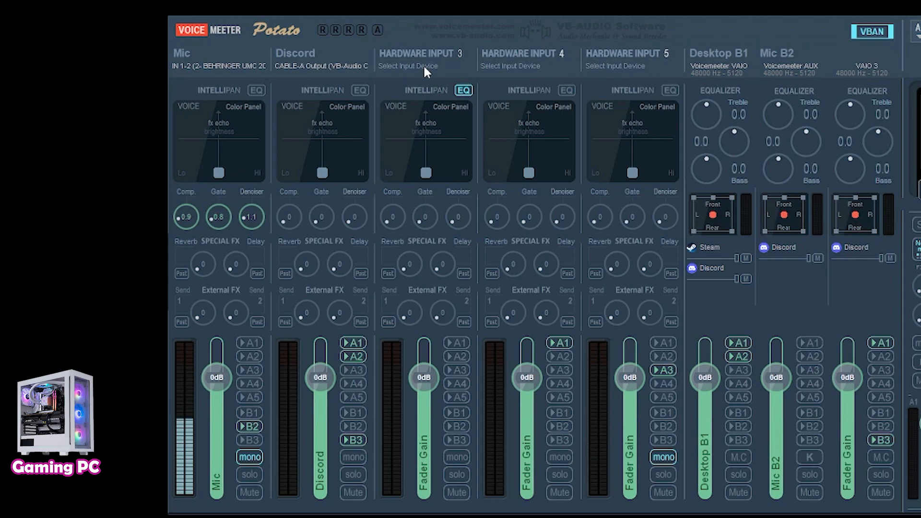
- Rename hardware input 3 to Stream PC
{"action": "right_click", "coordinate": [422, 51]}
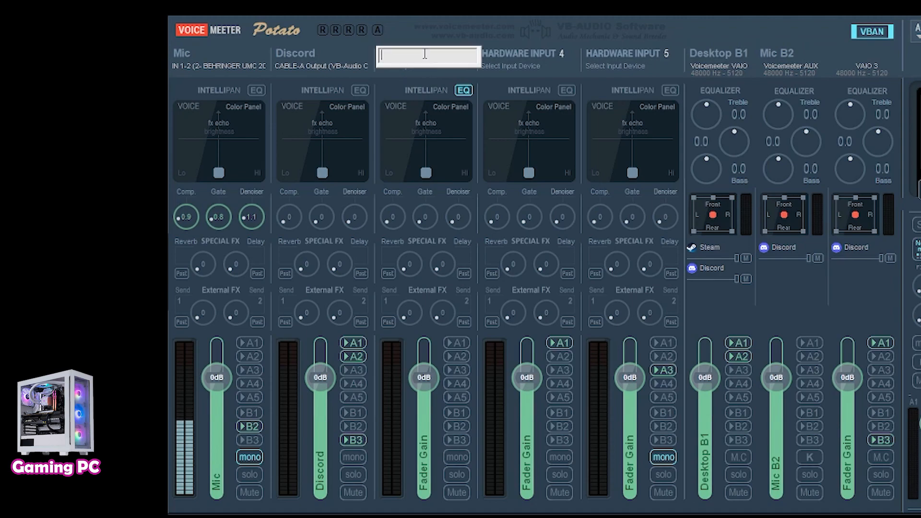
{"action": "type", "text": "Stream"}
{"action": "key", "text": "BackSpace"}
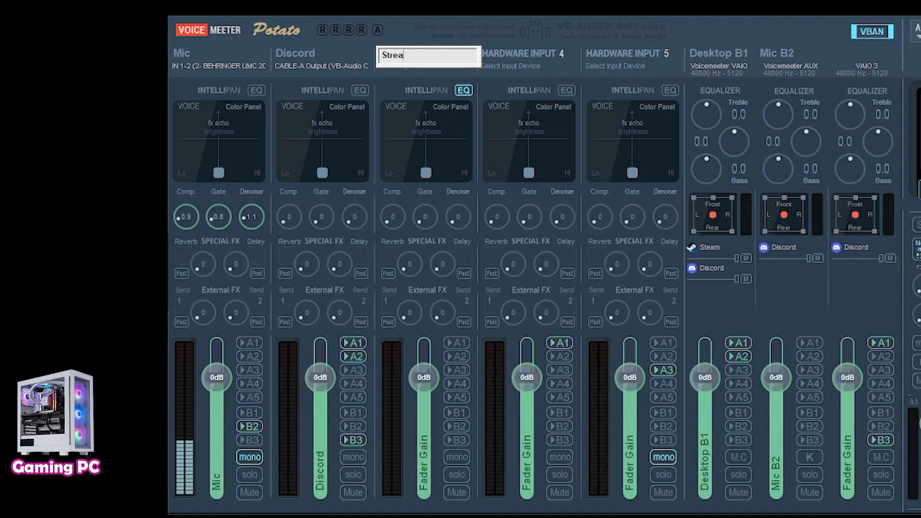
{"action": "type", "text": "m PC"}
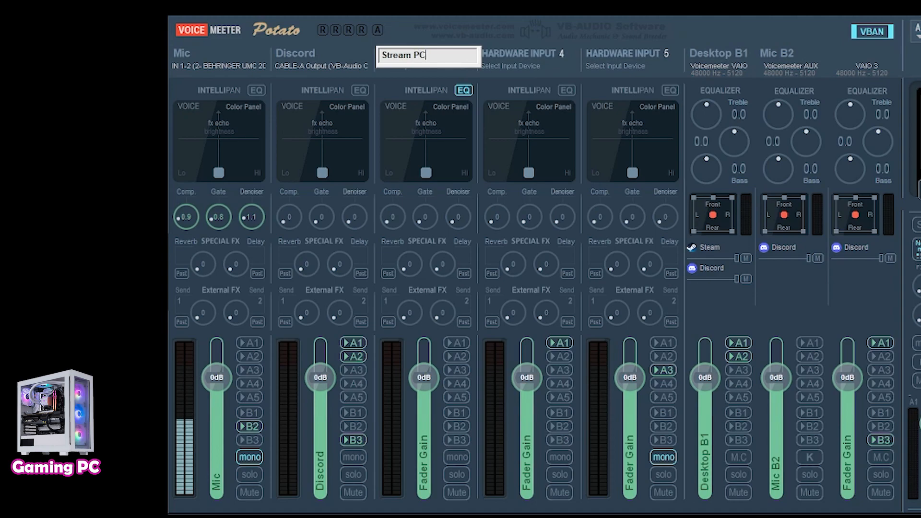
{"action": "key", "text": "Return"}
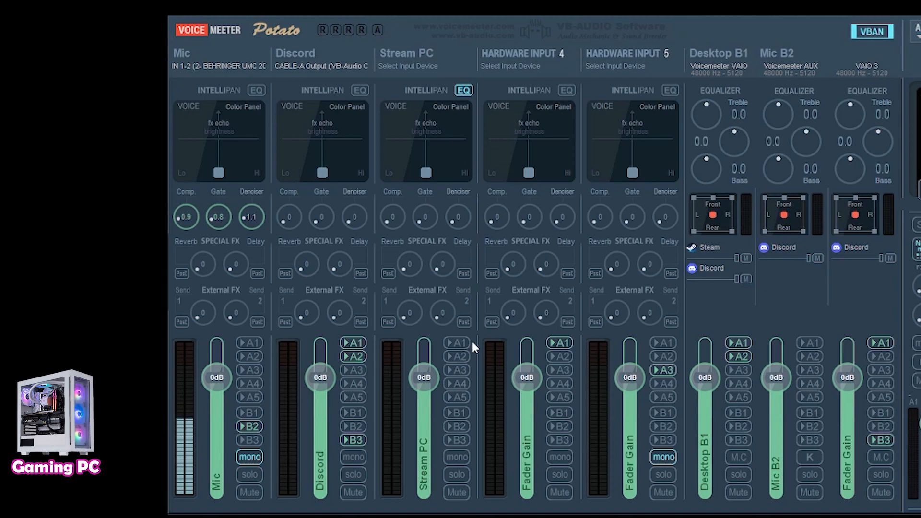
- On the gaming PC, route the Stream PC input strip to output A1
{"action": "left_click", "coordinate": [457, 342]}
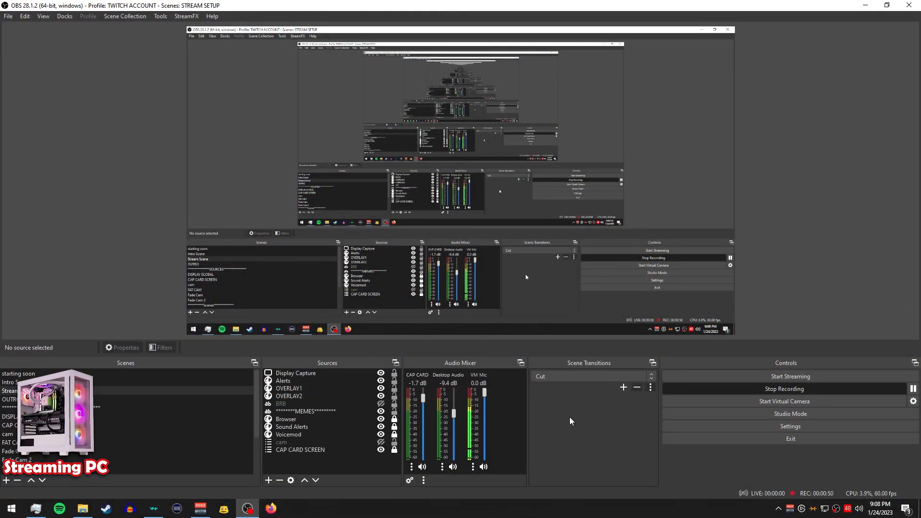
- On the streaming PC, open the OBS audio settings to review the global audio devices, then close them
{"action": "left_click", "coordinate": [685, 424]}
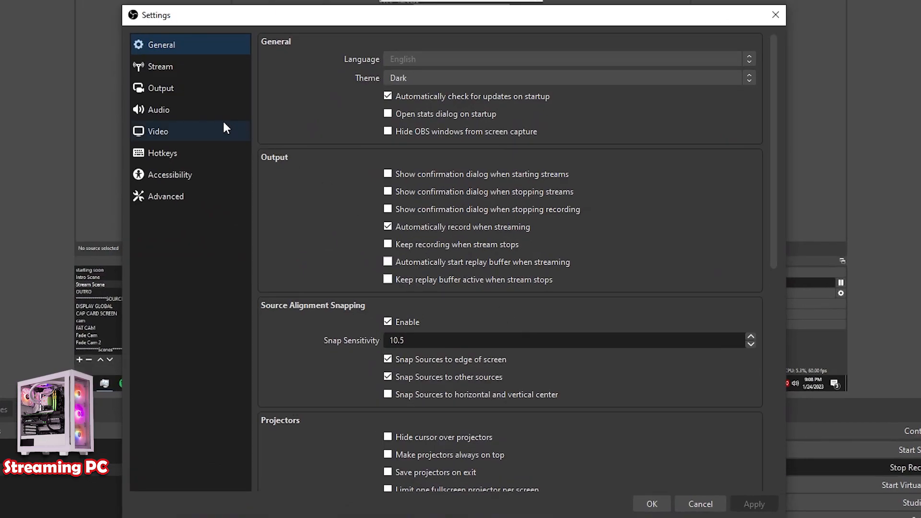
{"action": "left_click", "coordinate": [195, 115]}
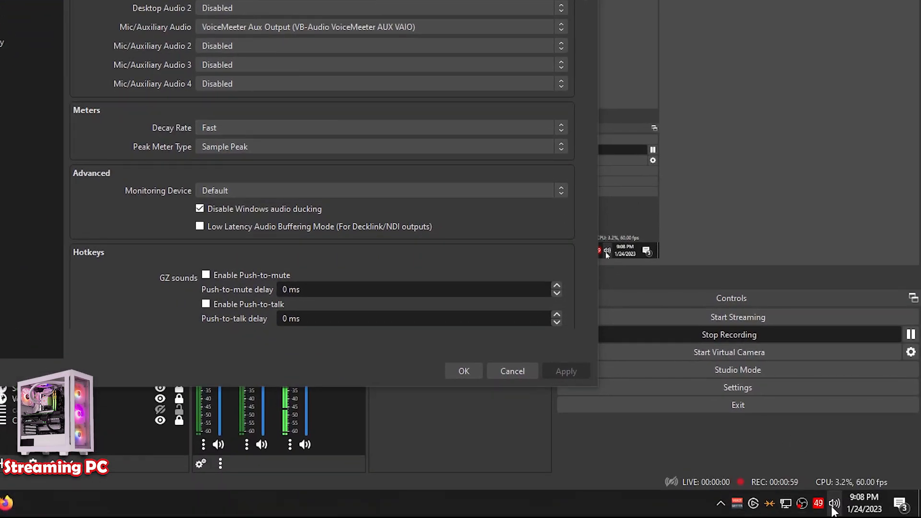
{"action": "left_click", "coordinate": [834, 505]}
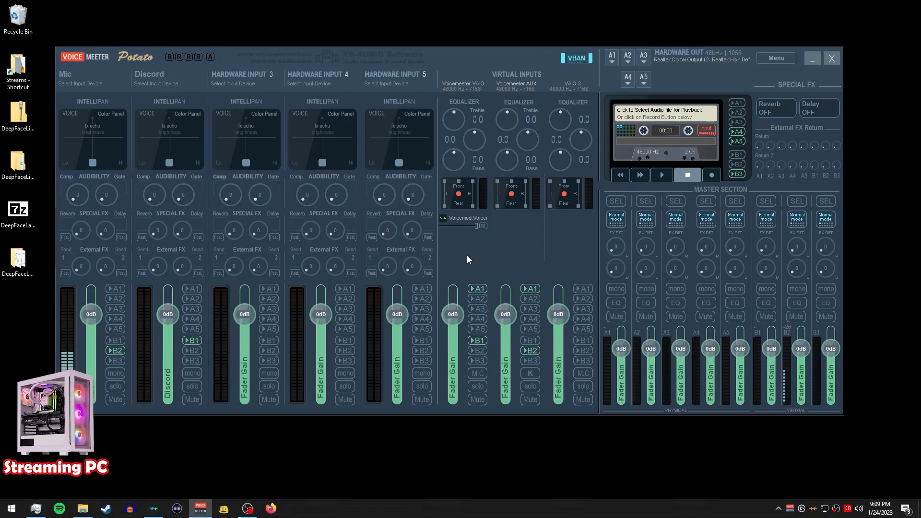
- Bring up Voicemeeter on the streaming PC and open its System Settings / Options from the menu
{"action": "left_click", "coordinate": [247, 508]}
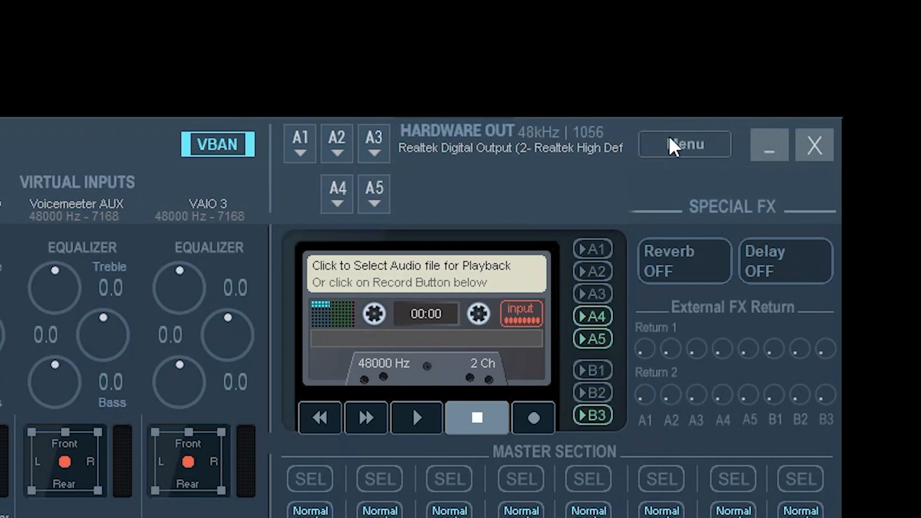
{"action": "left_click", "coordinate": [692, 147]}
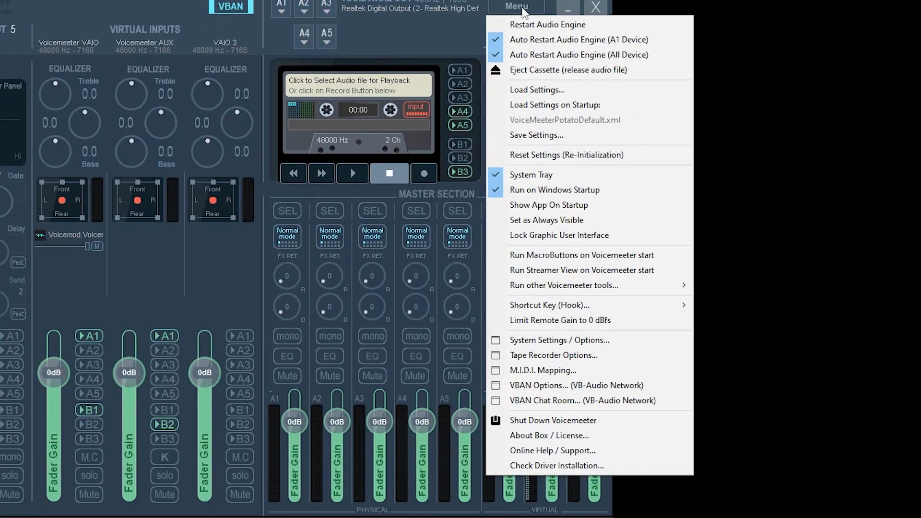
{"action": "left_click", "coordinate": [568, 340]}
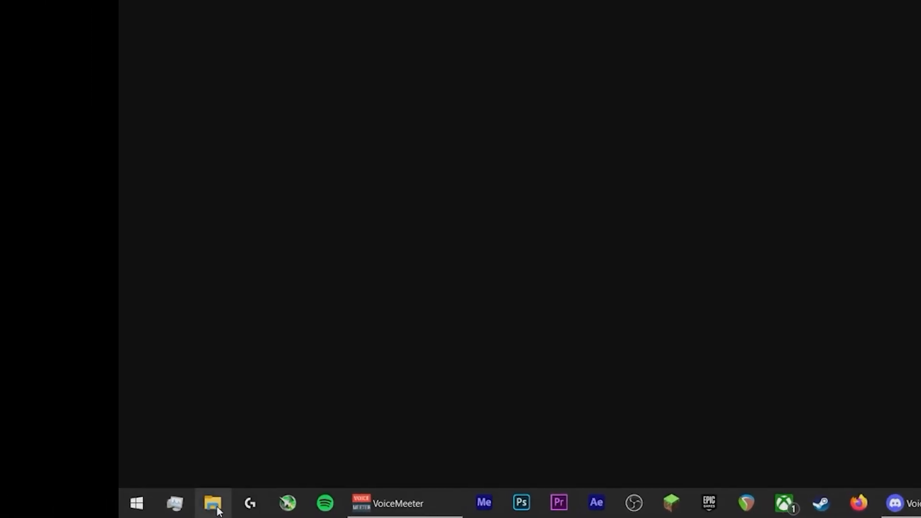
- Open the VBCABLE_ControlPanel application from Documents > VBCABLE_A_Driver_Pack43 and open its Options menu
{"action": "left_click", "coordinate": [213, 503]}
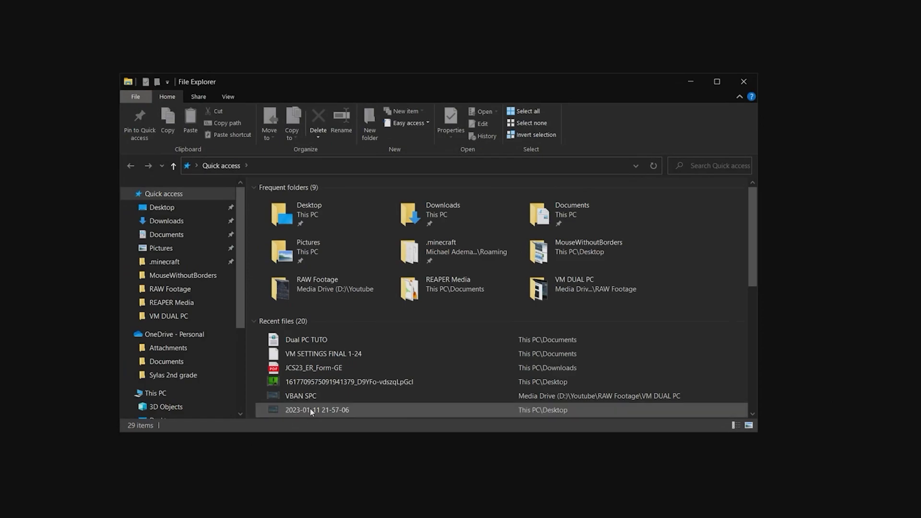
{"action": "left_click", "coordinate": [166, 235]}
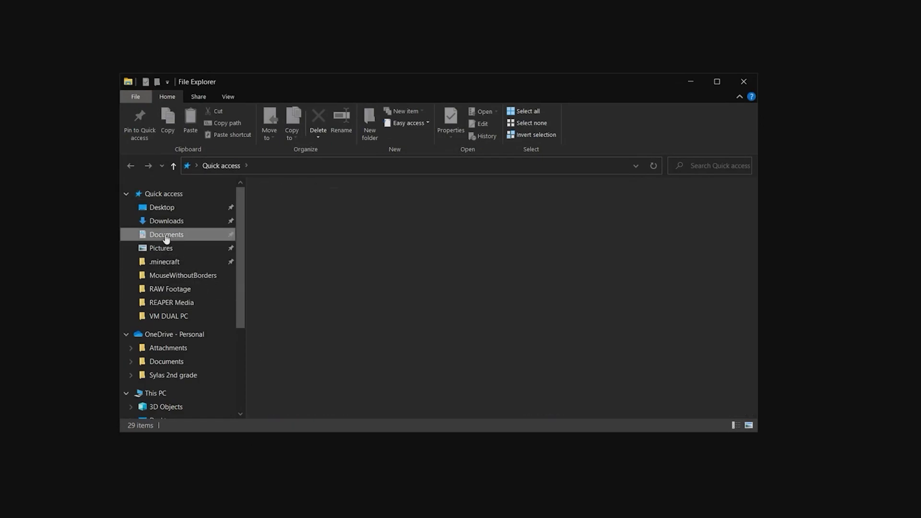
{"action": "scroll", "coordinate": [330, 315], "scroll_direction": "down", "scroll_amount": 8}
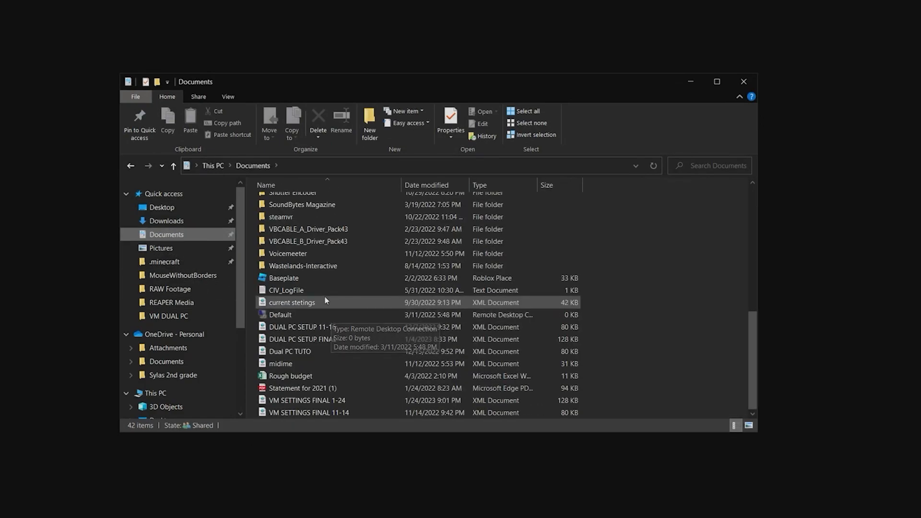
{"action": "scroll", "coordinate": [317, 309], "scroll_direction": "up", "scroll_amount": 2}
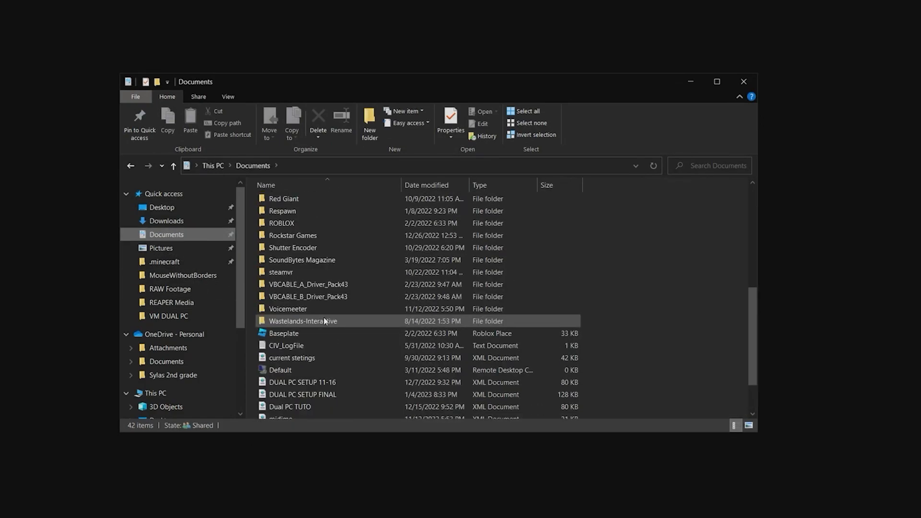
{"action": "double_click", "coordinate": [286, 286]}
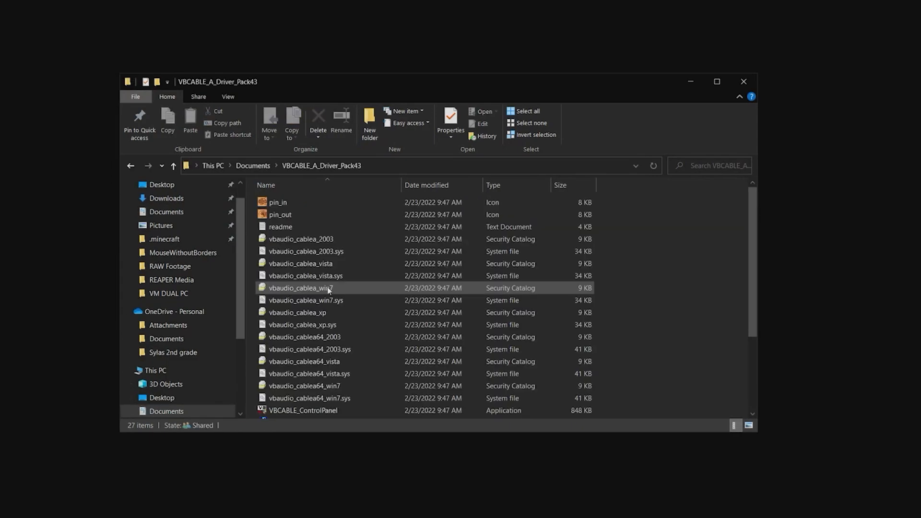
{"action": "scroll", "coordinate": [323, 319], "scroll_direction": "down", "scroll_amount": 2}
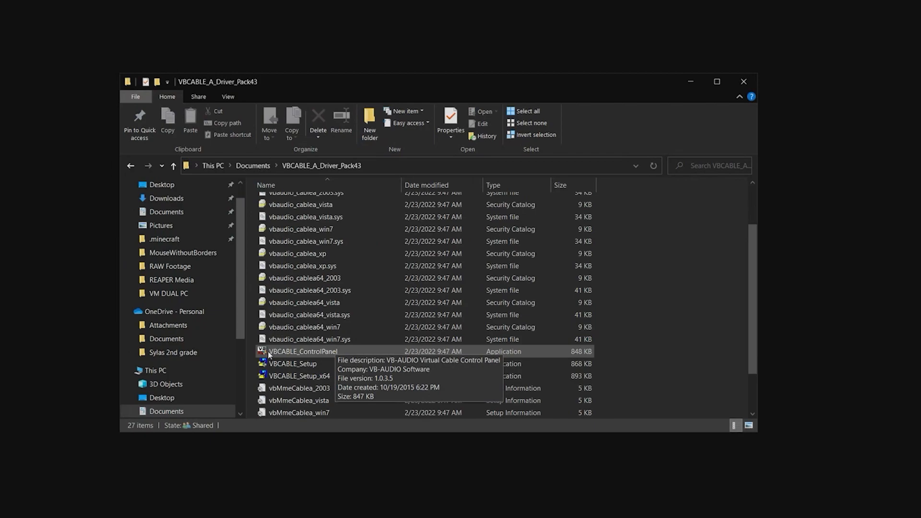
{"action": "double_click", "coordinate": [315, 354]}
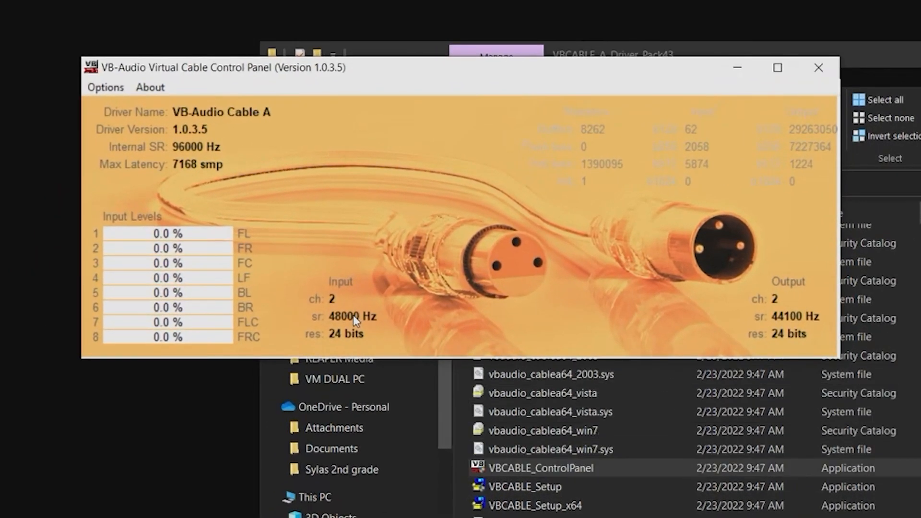
{"action": "left_click", "coordinate": [104, 87]}
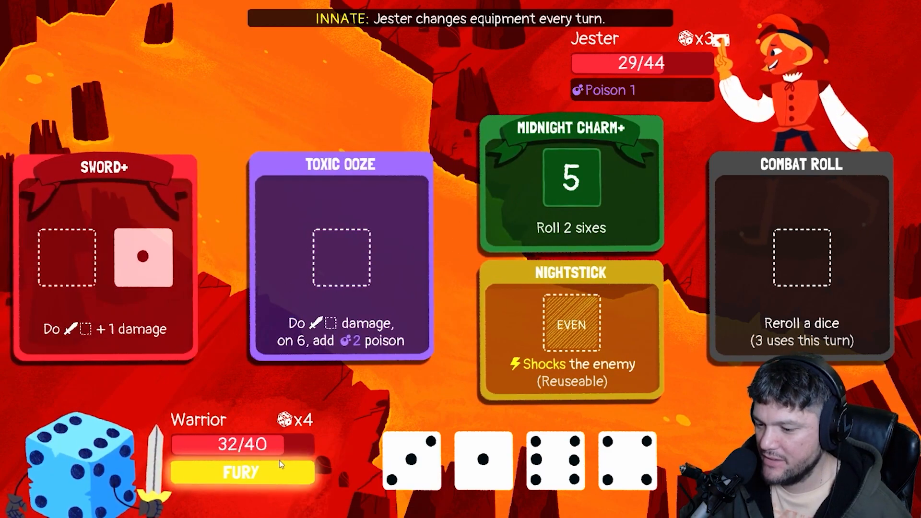
{"action": "left_click", "coordinate": [280, 459]}
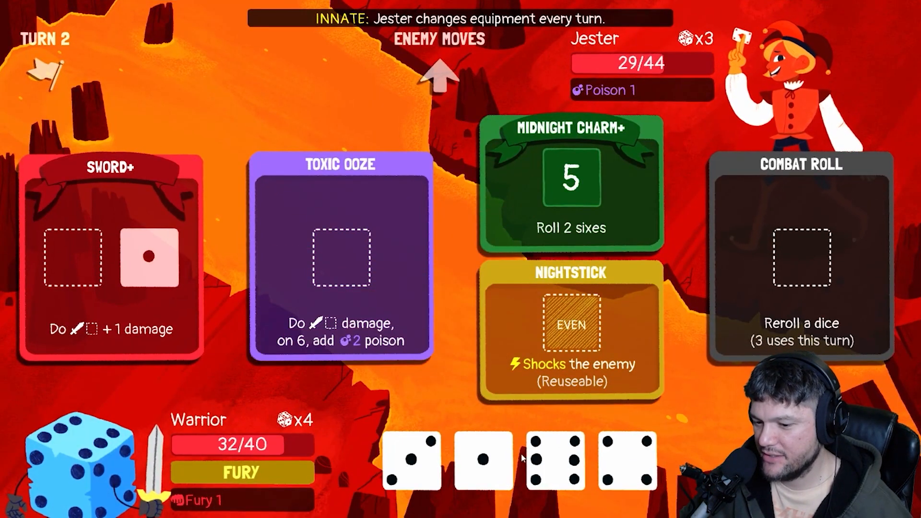
{"action": "left_click_drag", "start_coordinate": [555, 461], "coordinate": [329, 267]}
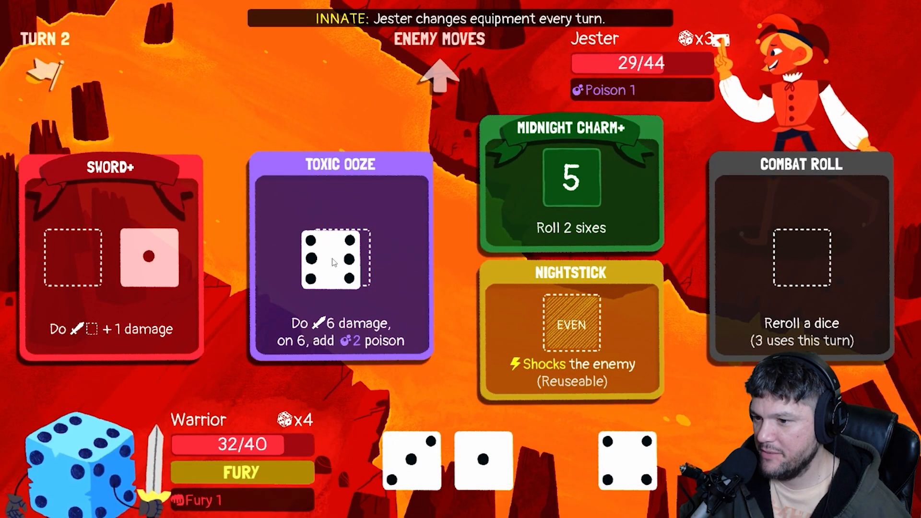
{"action": "left_click_drag", "start_coordinate": [623, 451], "coordinate": [570, 183]}
{"action": "left_click_drag", "start_coordinate": [495, 456], "coordinate": [551, 172]}
{"action": "left_click_drag", "start_coordinate": [483, 460], "coordinate": [73, 258]}
{"action": "left_click_drag", "start_coordinate": [555, 461], "coordinate": [570, 378]}
{"action": "left_click_drag", "start_coordinate": [411, 460], "coordinate": [802, 257]}
{"action": "left_click_drag", "start_coordinate": [412, 461], "coordinate": [570, 357]}
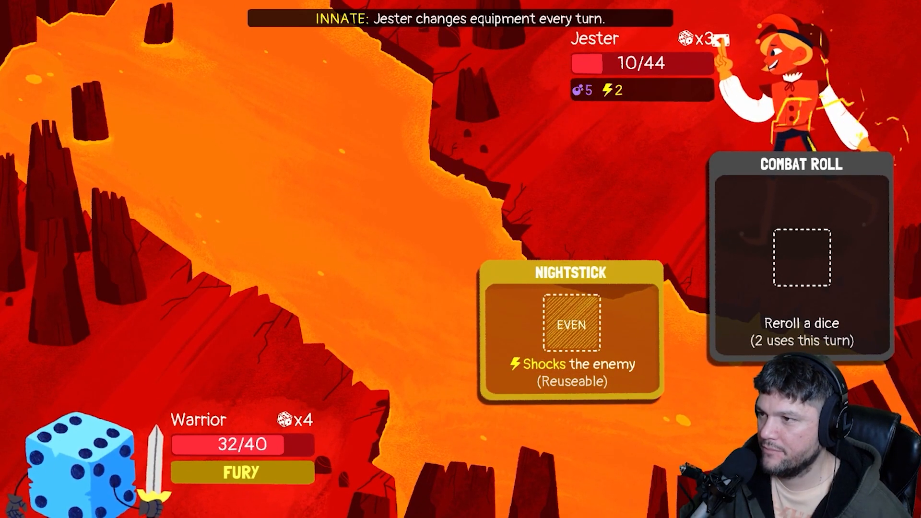